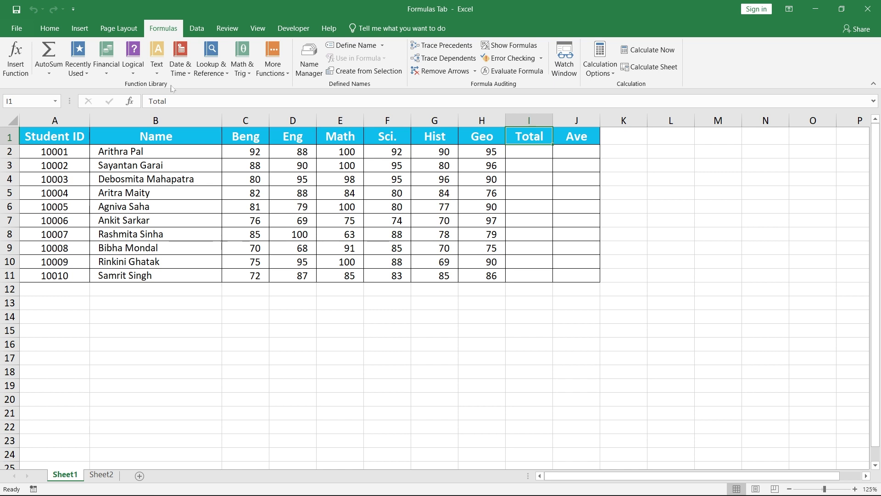
- Use AutoSum Sum in I2 to total the first student's marks, giving 557
left_click(532, 154)
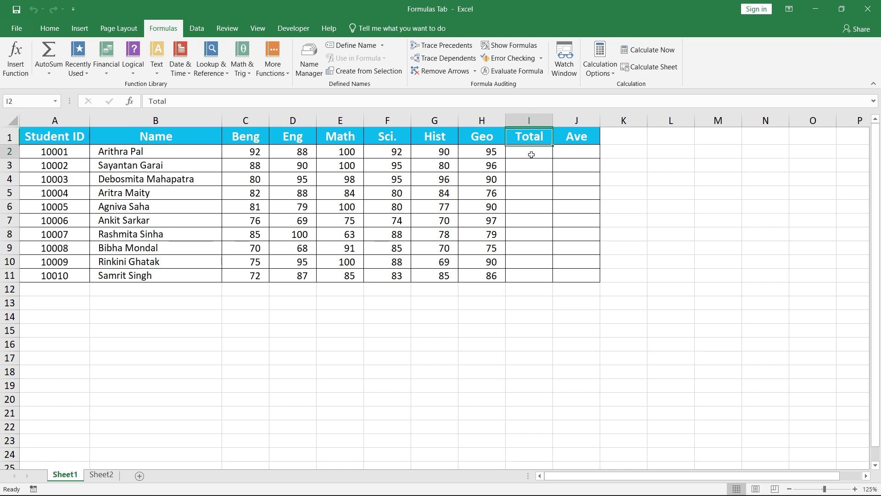
left_click(51, 66)
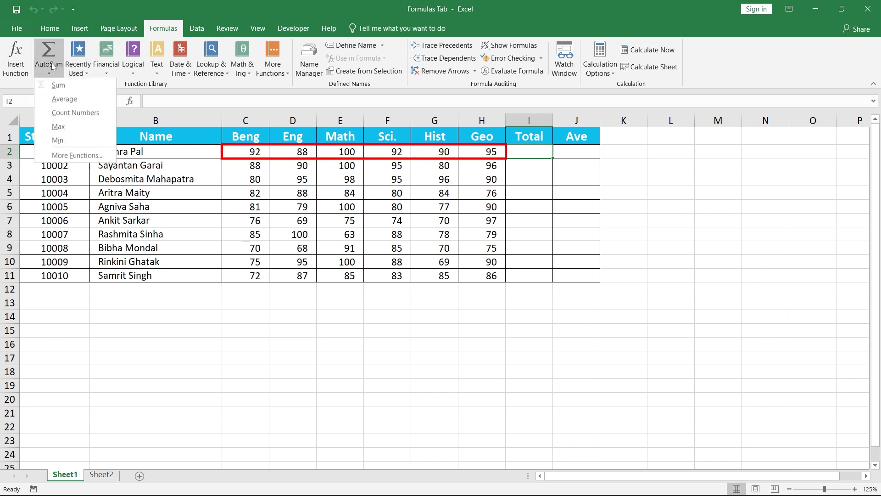
left_click(58, 82)
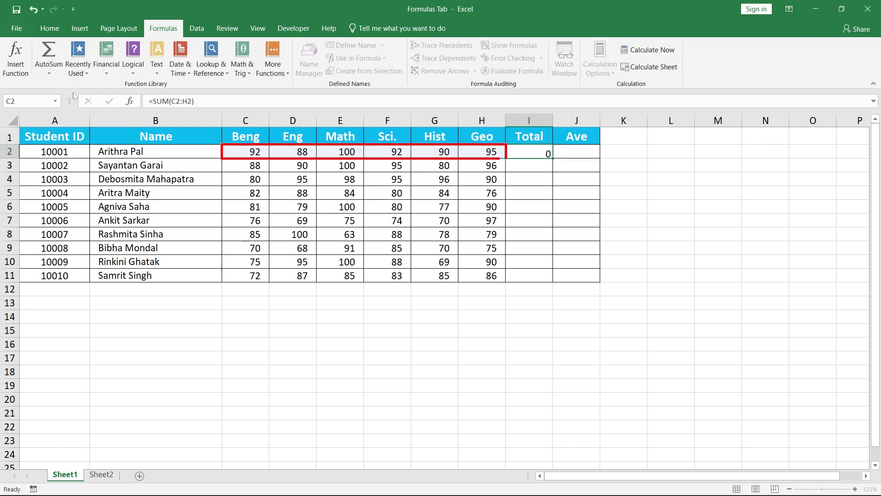
key("Tab")
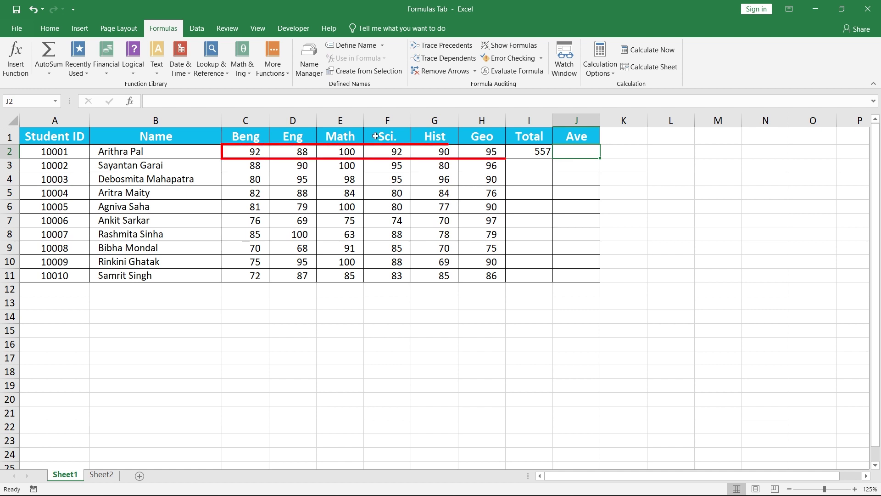
- Put the average of C2:H2 in J2 with AutoSum Average, giving 93
left_click(51, 75)
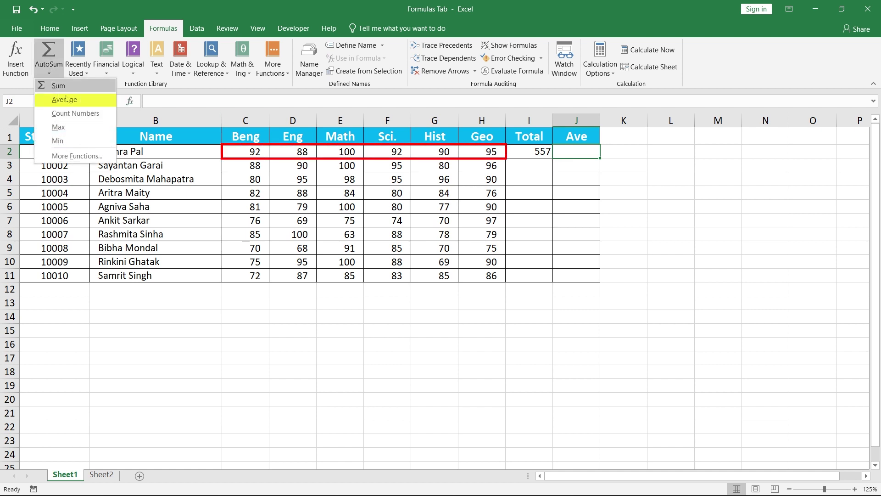
left_click(64, 99)
left_click_drag(234, 153, 485, 158)
key("Return")
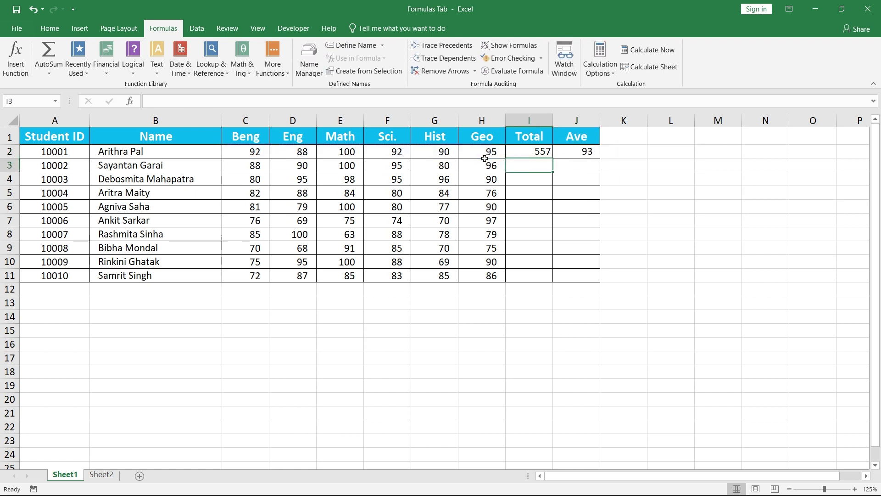
- Browse the Financial, Logical and Text function lists in the Function Library
left_click(106, 65)
left_click(137, 72)
left_click(157, 75)
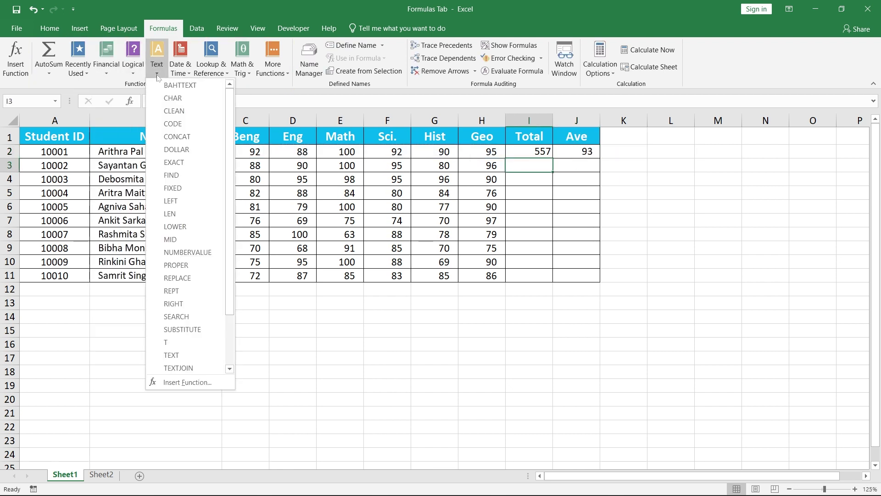
left_click(251, 88)
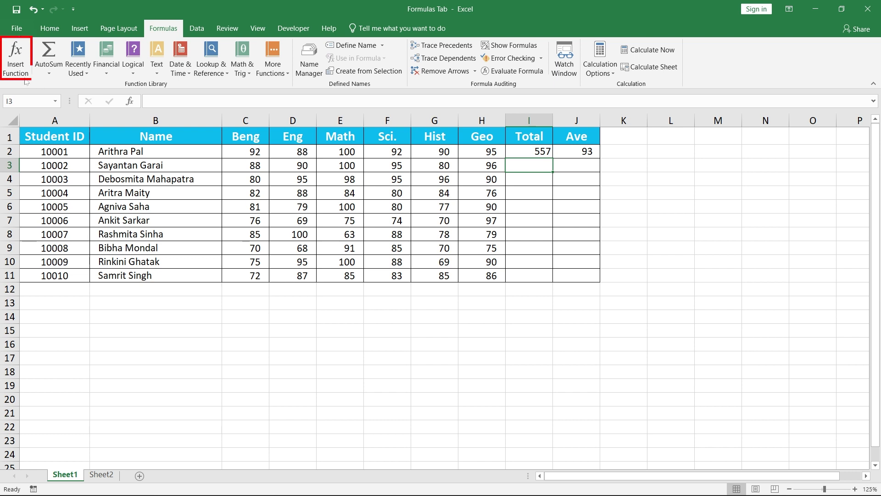
- Choose SUM from the All category in Insert Function for I3
left_click(20, 64)
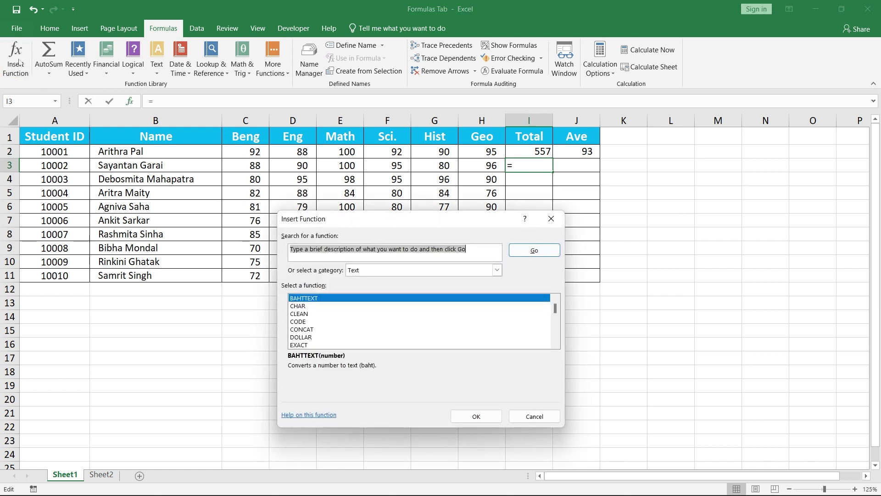
left_click(497, 270)
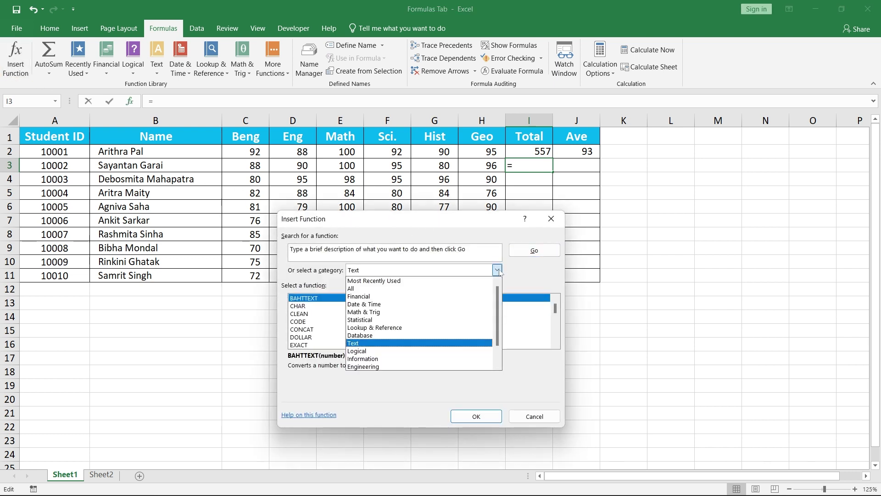
left_click(395, 289)
left_click_drag(555, 308, 550, 330)
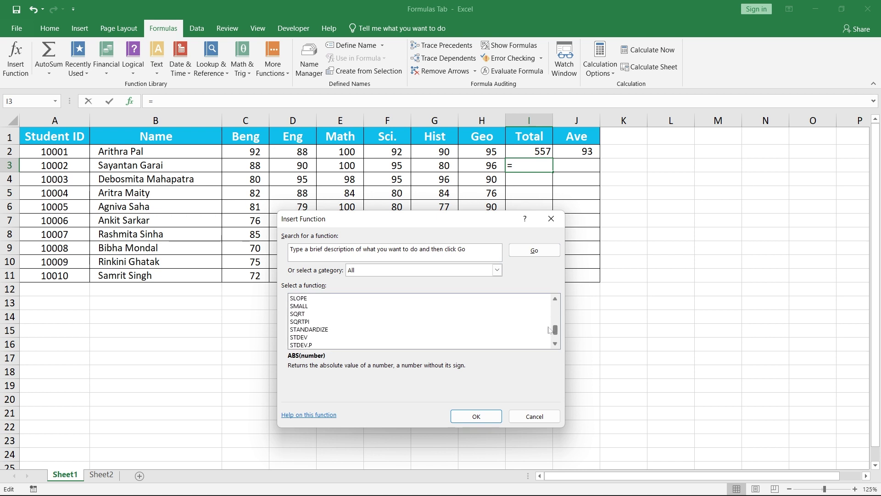
scroll(457, 328, "down", 4)
left_click(300, 315)
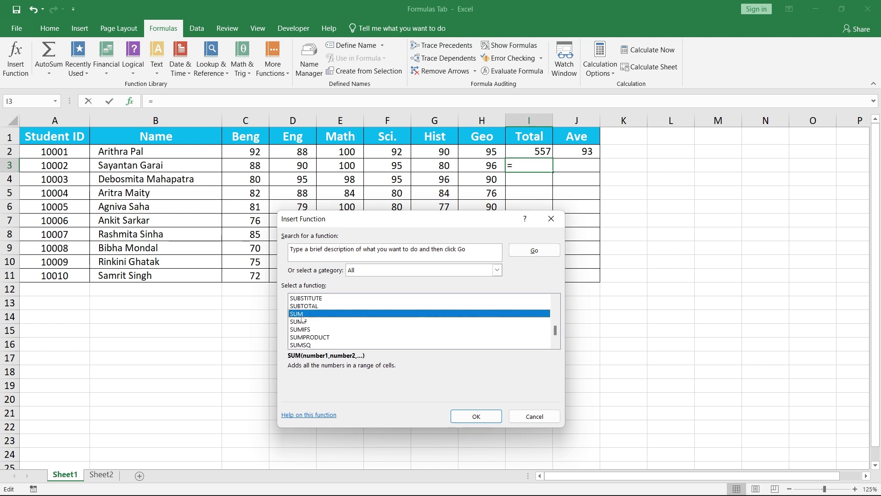
left_click(467, 416)
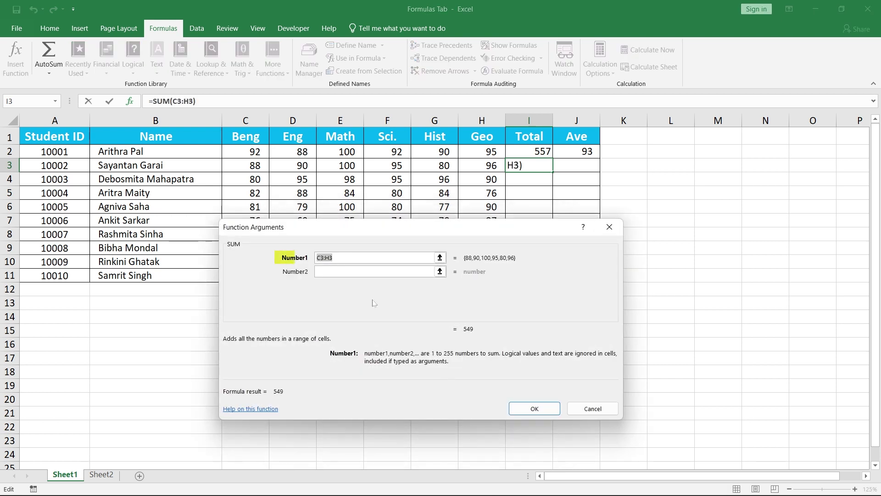
- Set SUM's arguments to C3:F3, G3 and H3, giving 549
left_click_drag(255, 166, 395, 171)
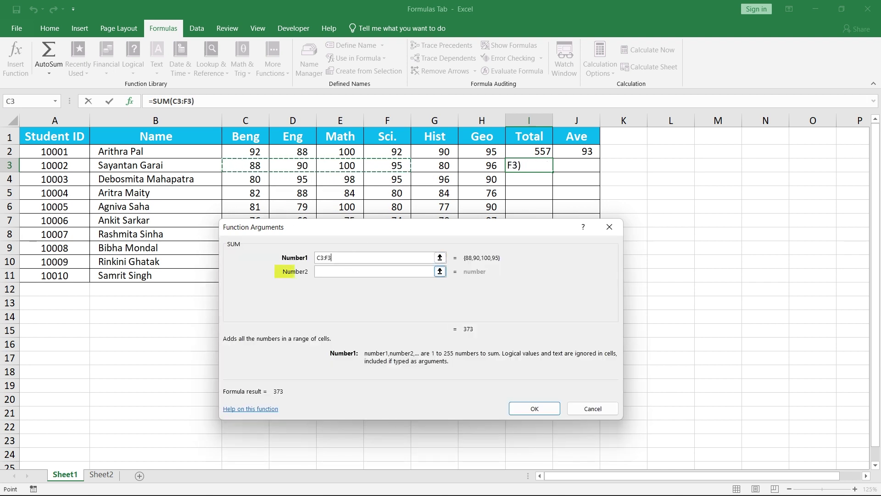
left_click(356, 271)
left_click(437, 168)
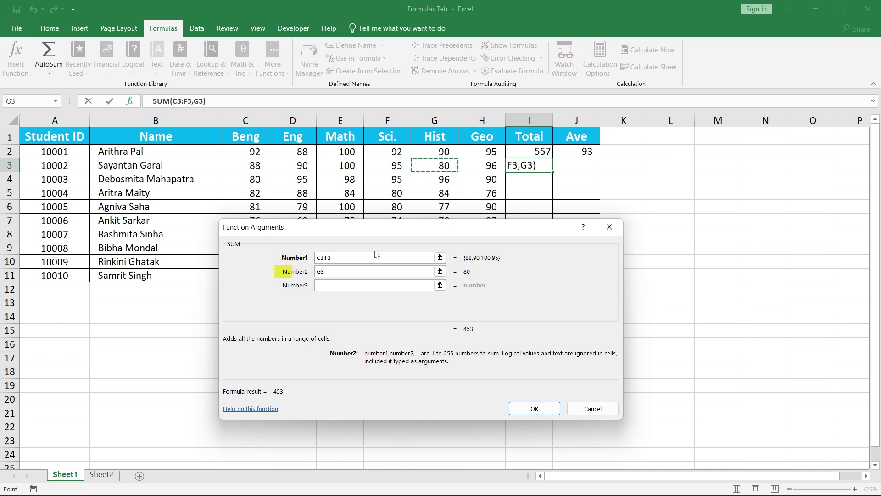
left_click(414, 285)
left_click(482, 165)
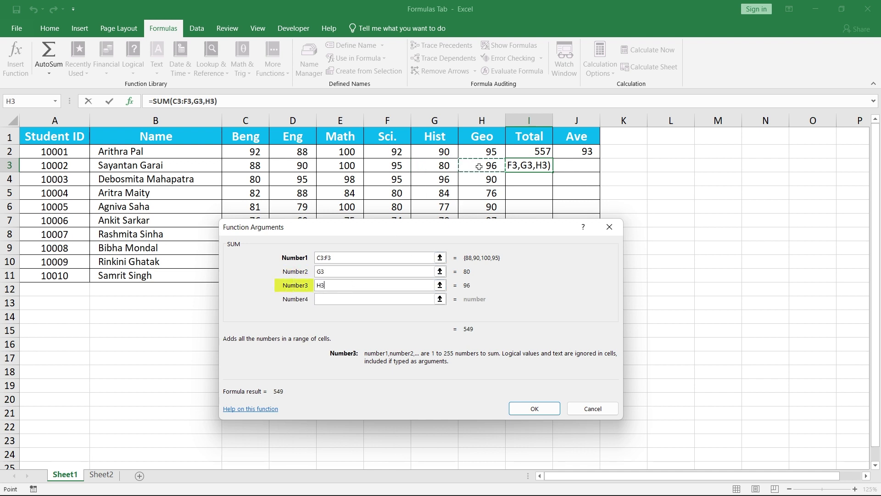
left_click(517, 407)
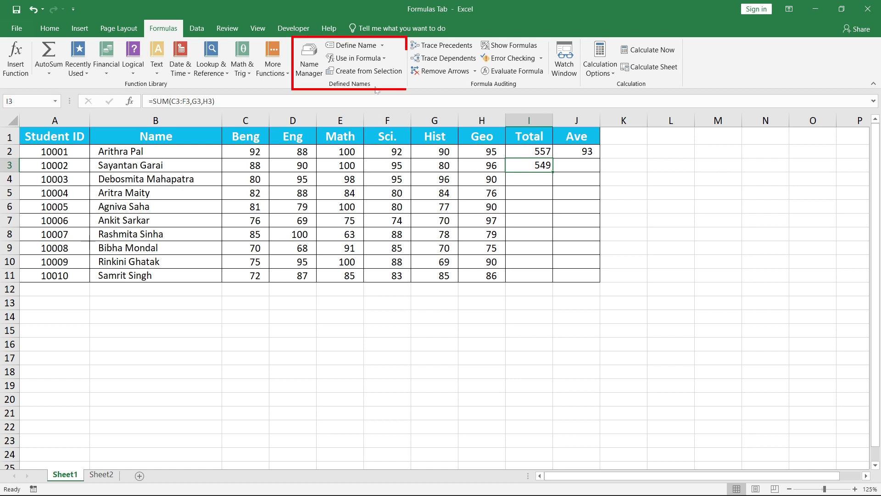
- Select the Beng marks down column C, then deselect them by choosing C14
left_click(239, 154)
left_click(237, 163)
left_click(235, 176)
left_click(233, 196)
left_click(233, 205)
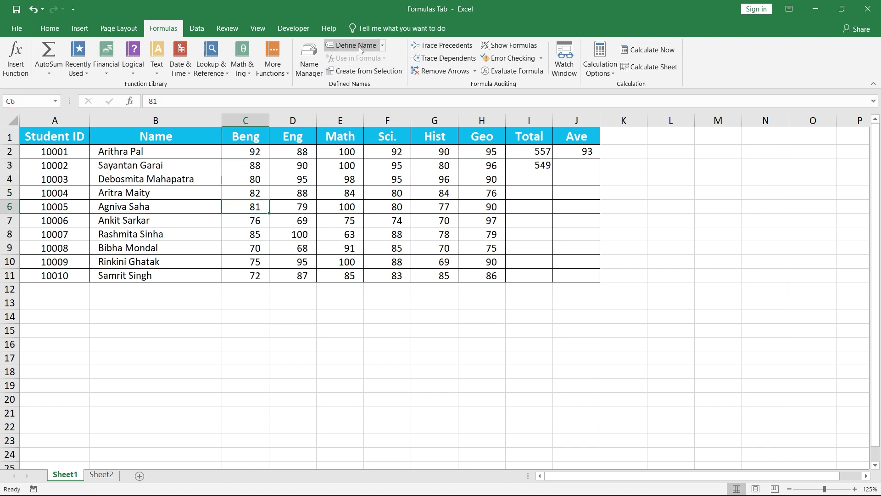
left_click_drag(235, 150, 235, 275)
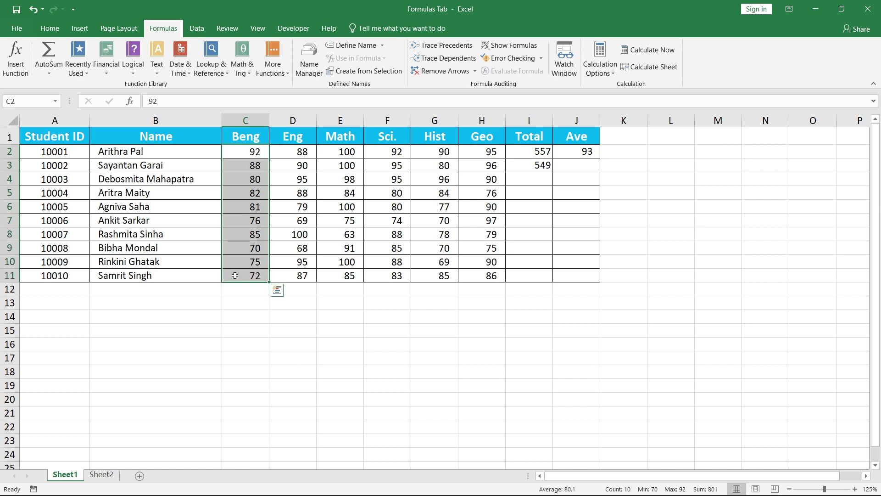
left_click(246, 318)
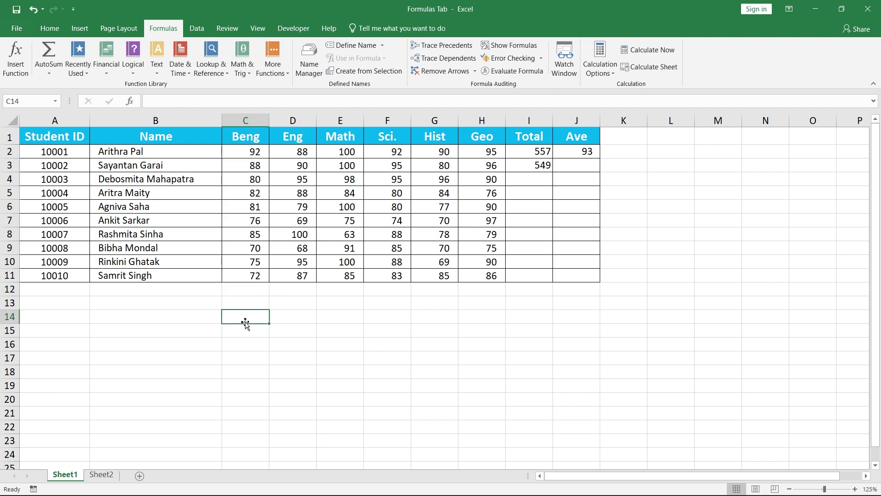
- Define the workbook-scoped name 'Bengali' for the Beng marks C2:C11
left_click(350, 46)
key("shift+Left")
key("shift+Left")
key("shift+Left")
key("shift+Left")
key("shift+Left")
key("shift+Left")
key("shift+Left")
key("shift+Left")
key("shift+Left")
key("shift+Left")
key("shift+Left")
key("shift+Left")
key("shift+Left")
key("BackSpace")
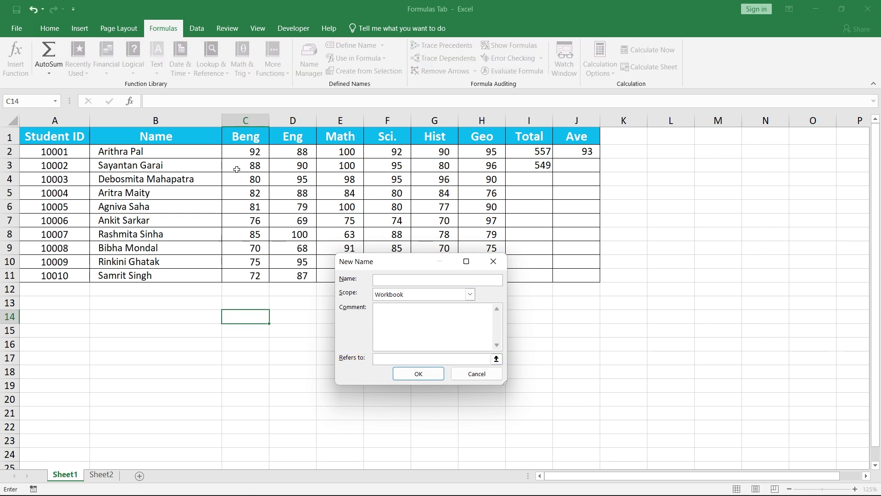
left_click_drag(232, 148, 232, 277)
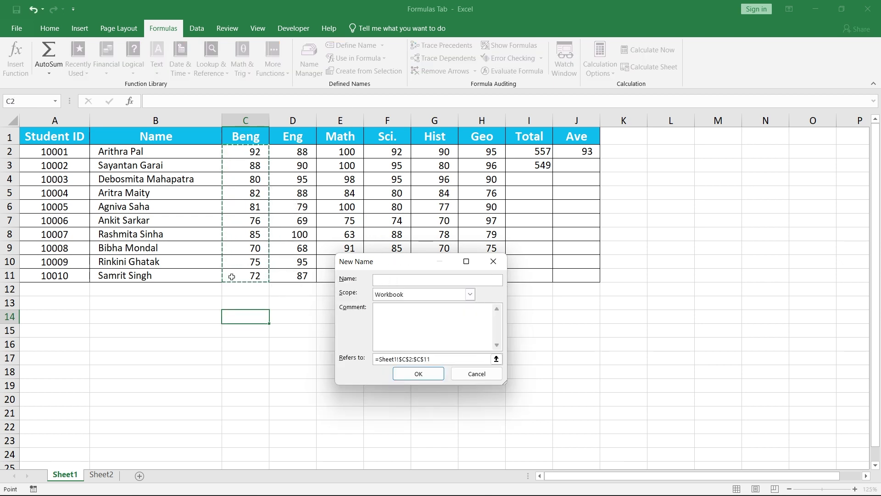
left_click(387, 284)
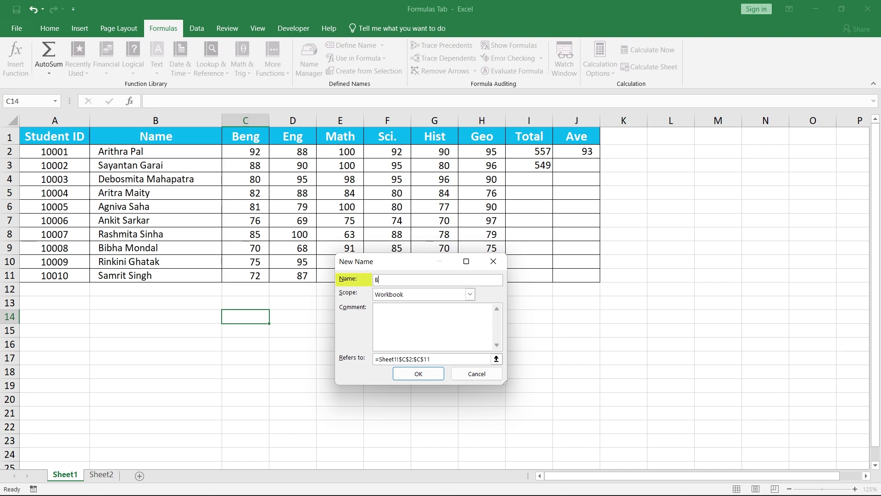
type("Bengali")
left_click(470, 295)
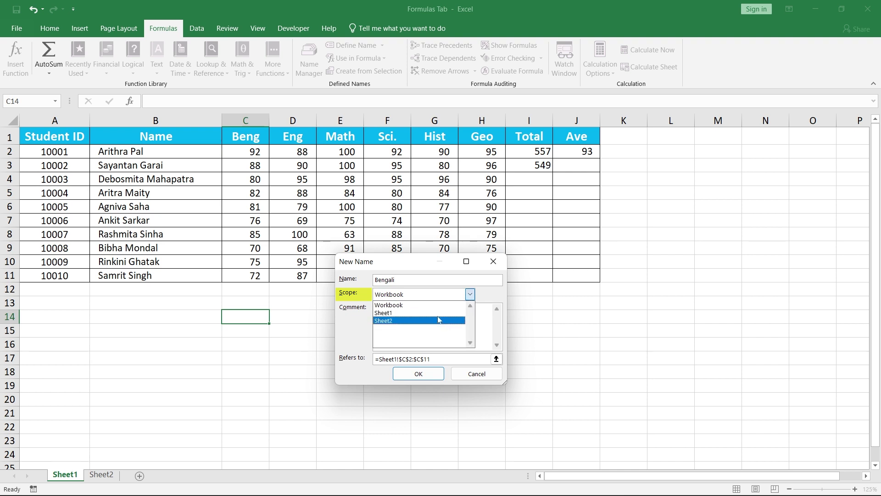
left_click(413, 305)
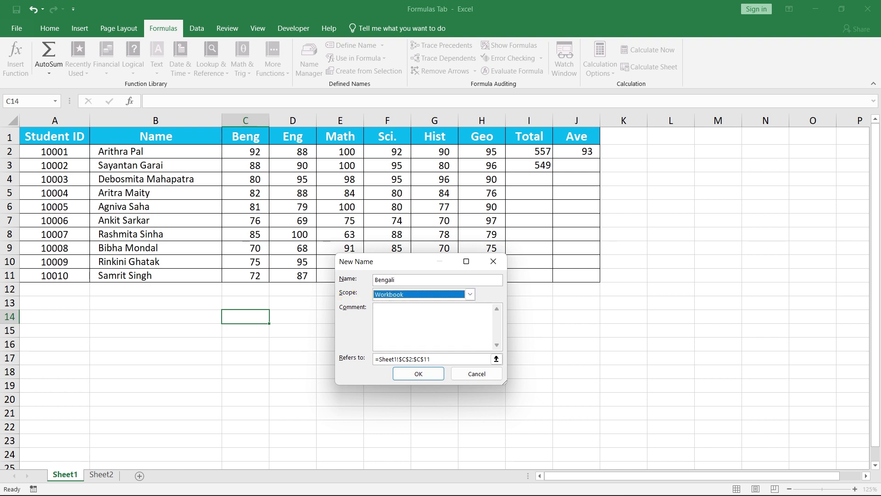
left_click(413, 317)
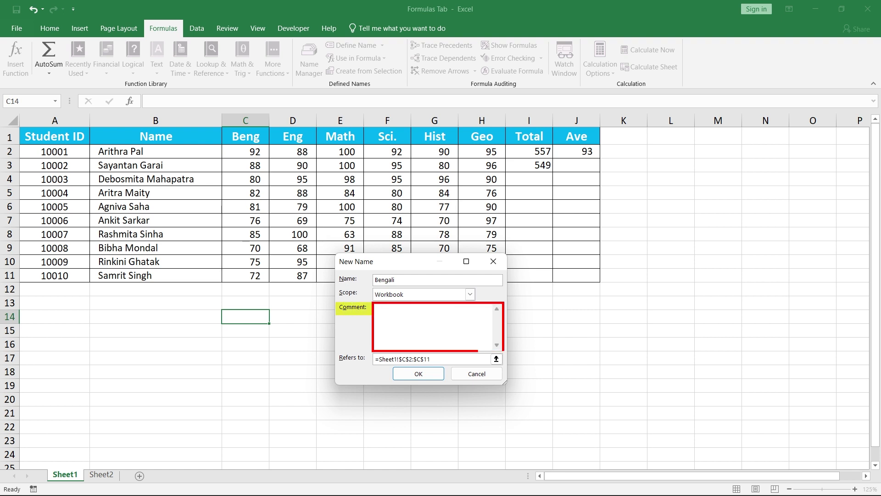
left_click(426, 373)
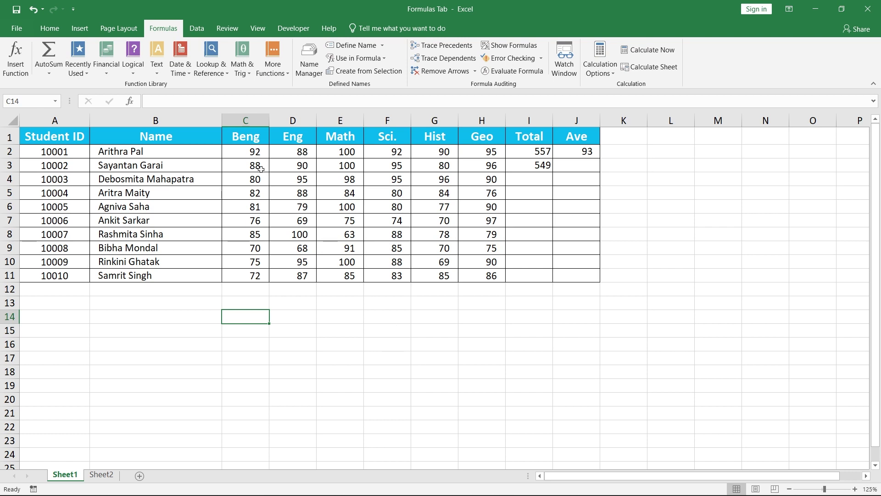
- Name C2:H2 with the suggested first student's name via Define Name
left_click_drag(239, 151, 471, 155)
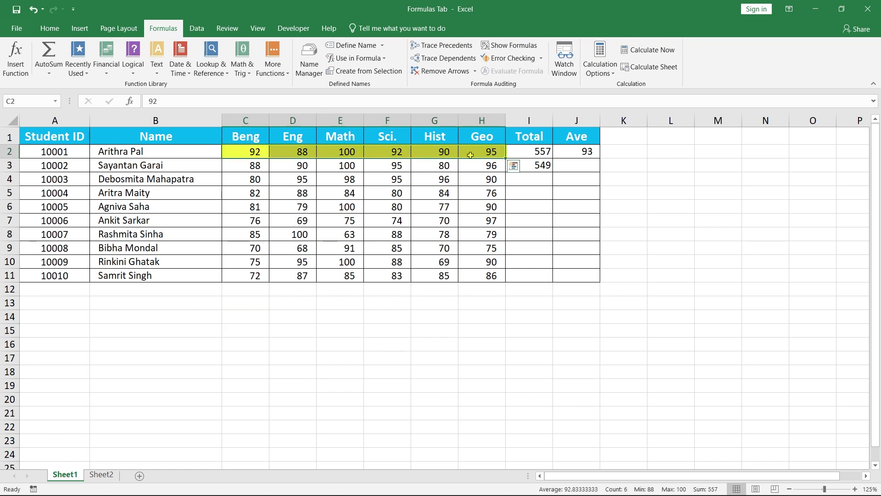
left_click(362, 46)
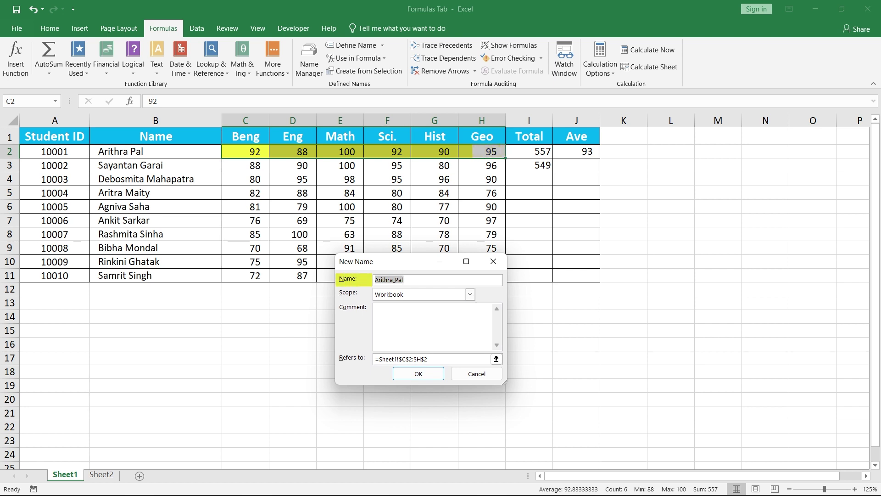
left_click(429, 379)
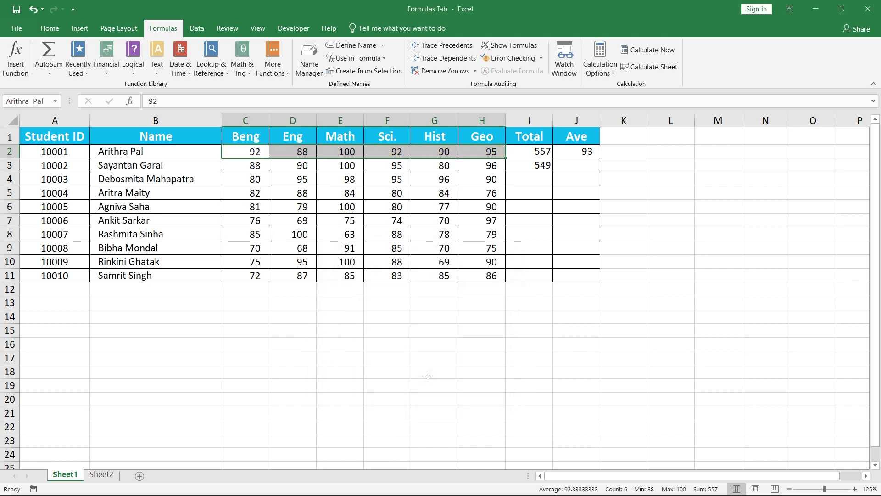
left_click(429, 331)
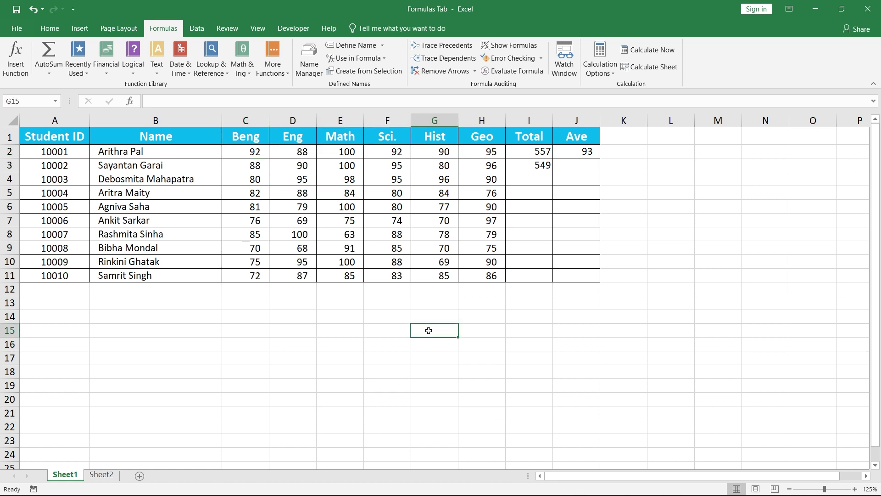
- Rename the Bengali range to Beng in Name Manager
left_click(315, 77)
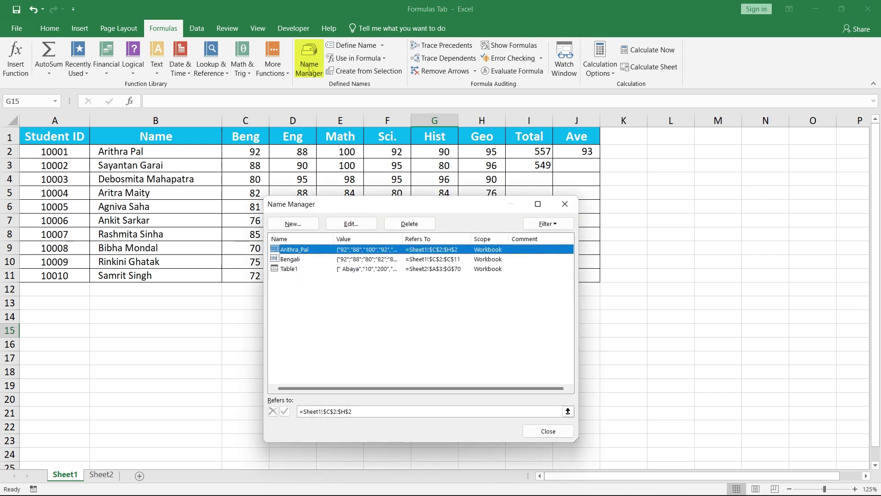
left_click(304, 260)
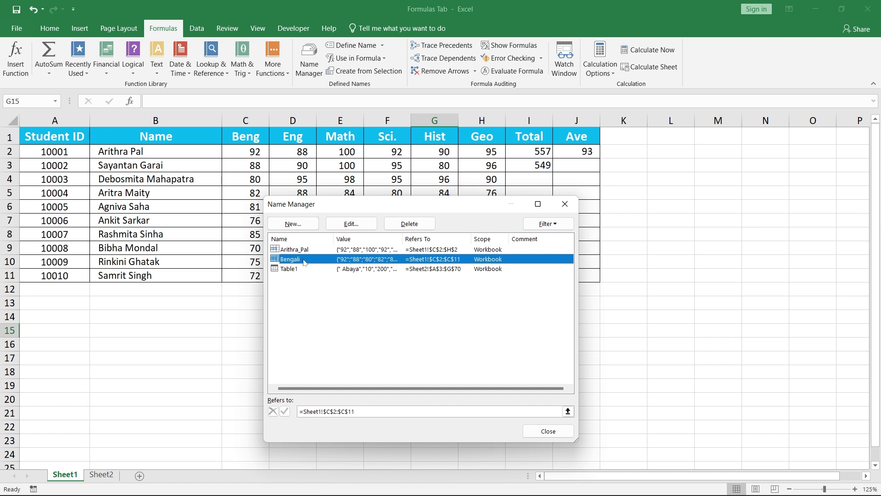
left_click(362, 228)
left_click(406, 280)
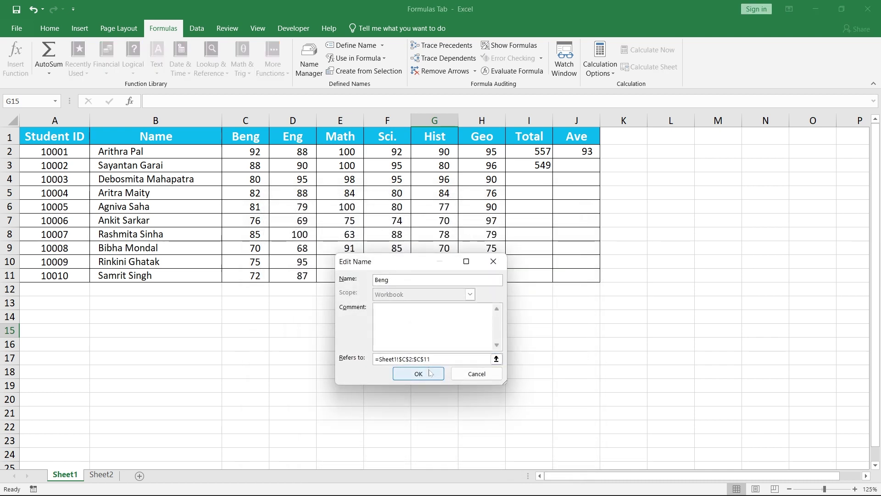
left_click(431, 372)
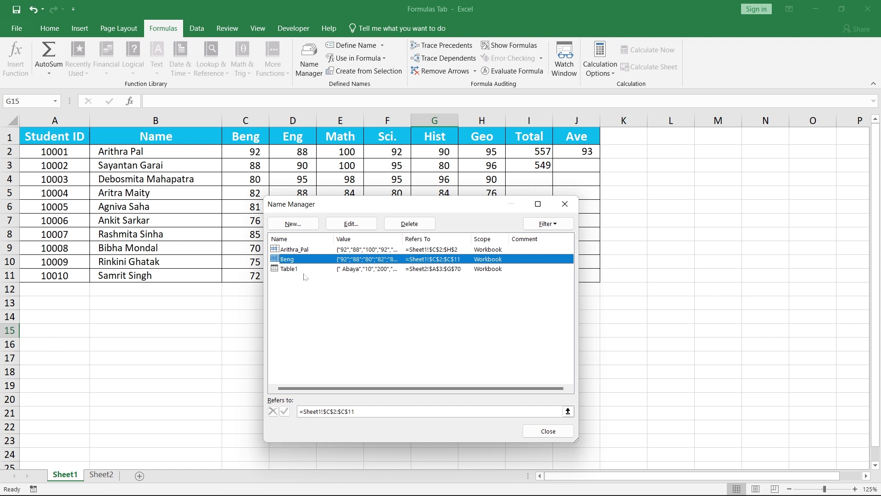
- Delete the Beng name and the first student's name, then close Name Manager
left_click(409, 224)
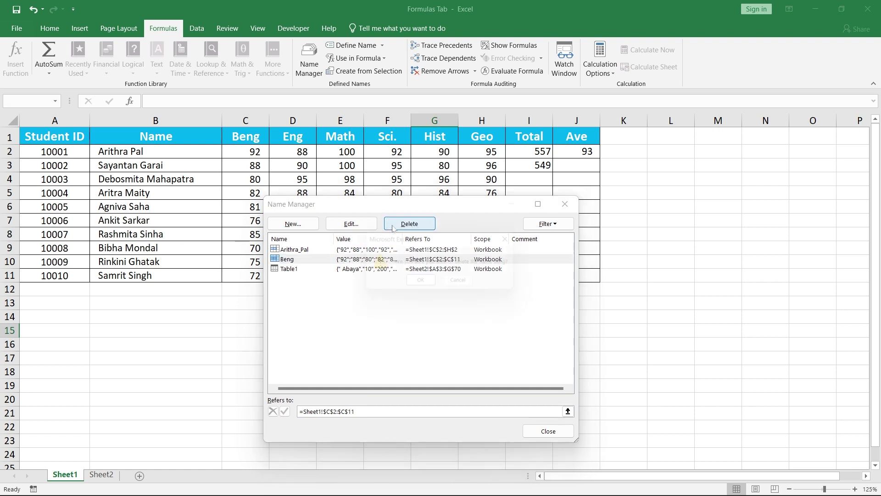
left_click(415, 287)
left_click(360, 251)
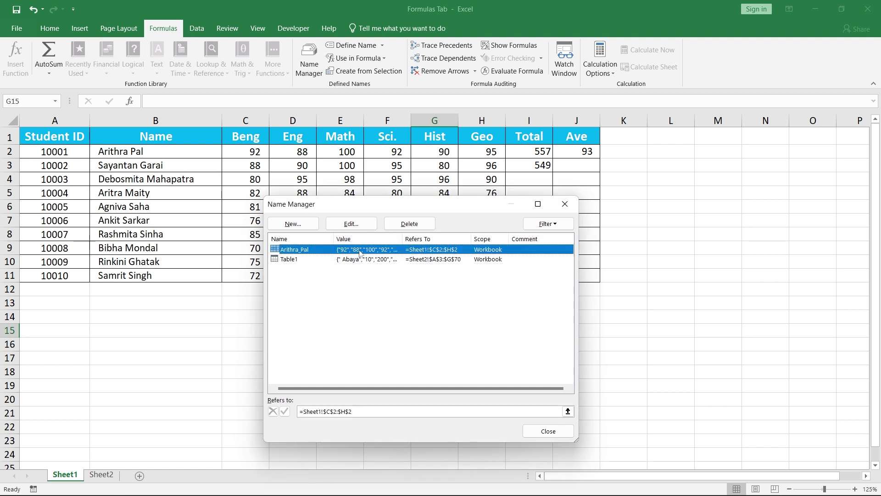
left_click(410, 224)
left_click(420, 285)
left_click(564, 204)
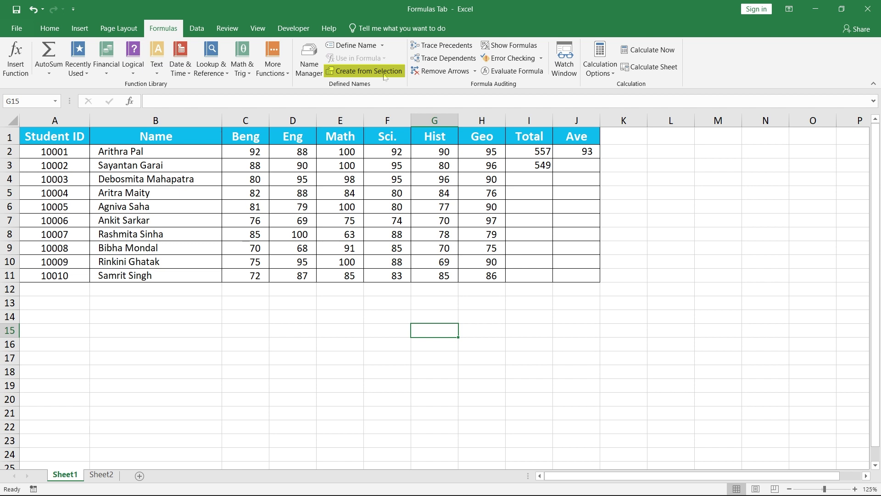
- Create names from B2:H11 using only the Left column option, naming each student's marks row
left_click_drag(185, 151, 469, 276)
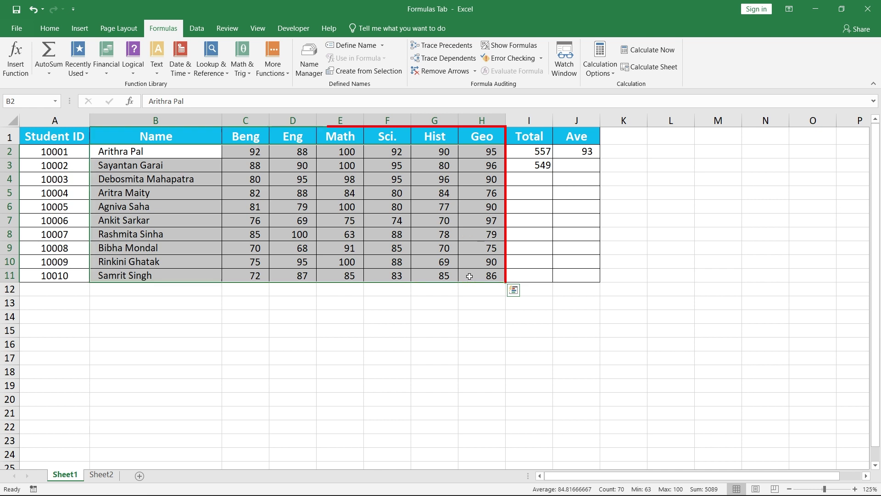
left_click(376, 73)
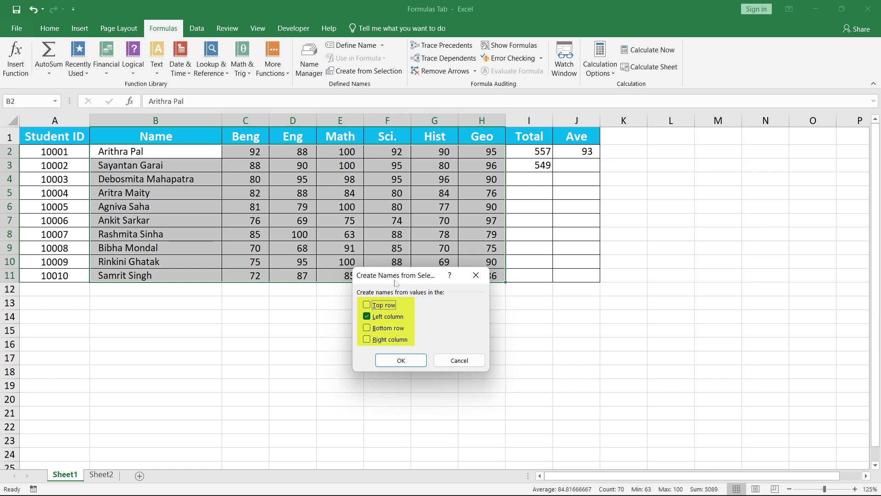
left_click(367, 305)
left_click(367, 316)
left_click(366, 316)
left_click(366, 328)
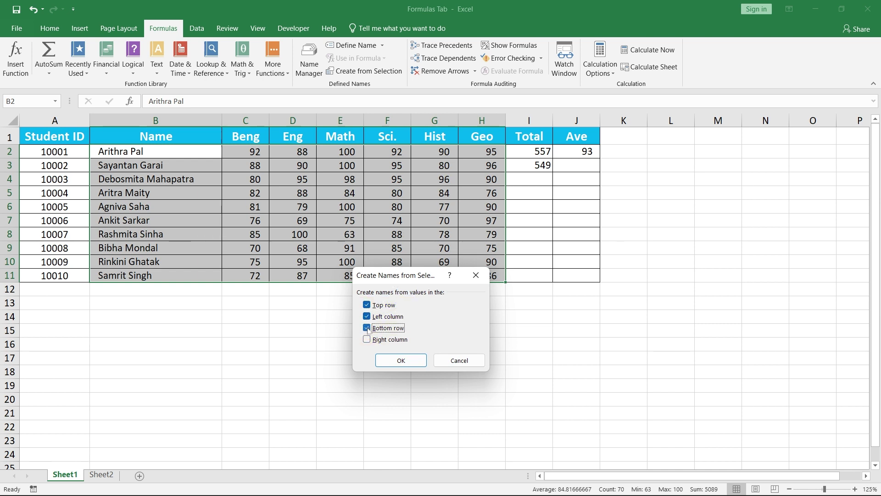
left_click(367, 339)
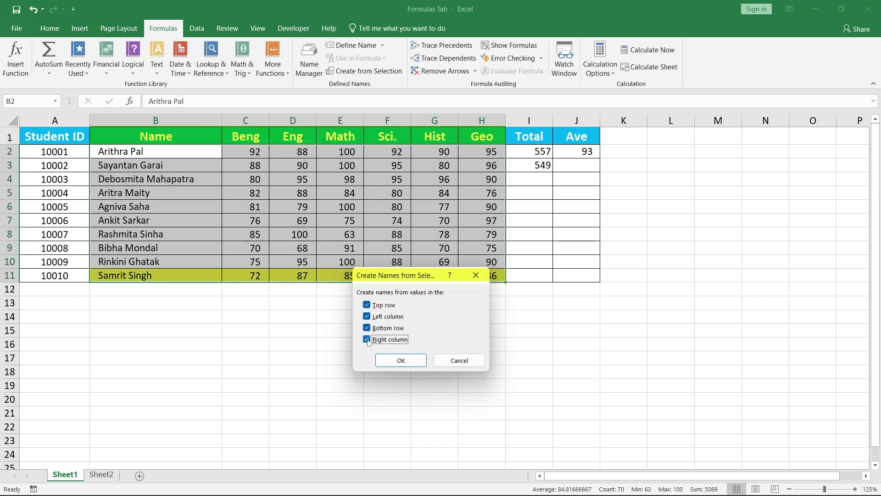
left_click(367, 339)
left_click(366, 328)
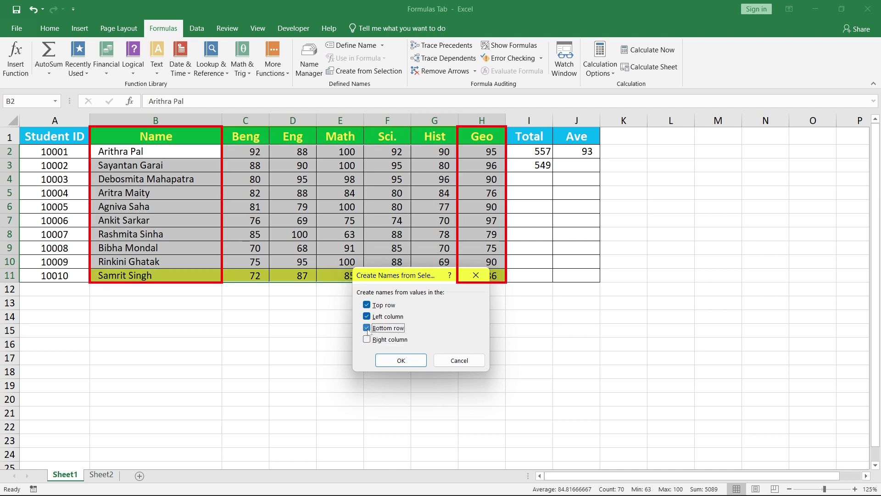
left_click(367, 305)
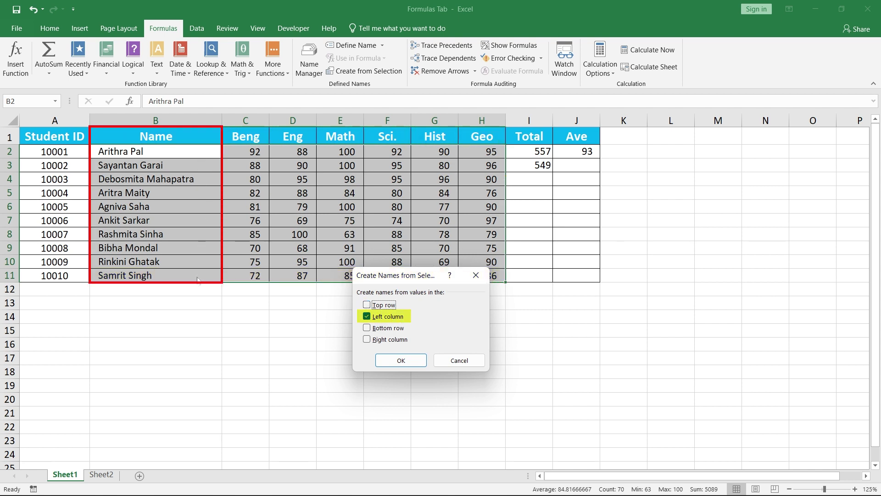
left_click(387, 361)
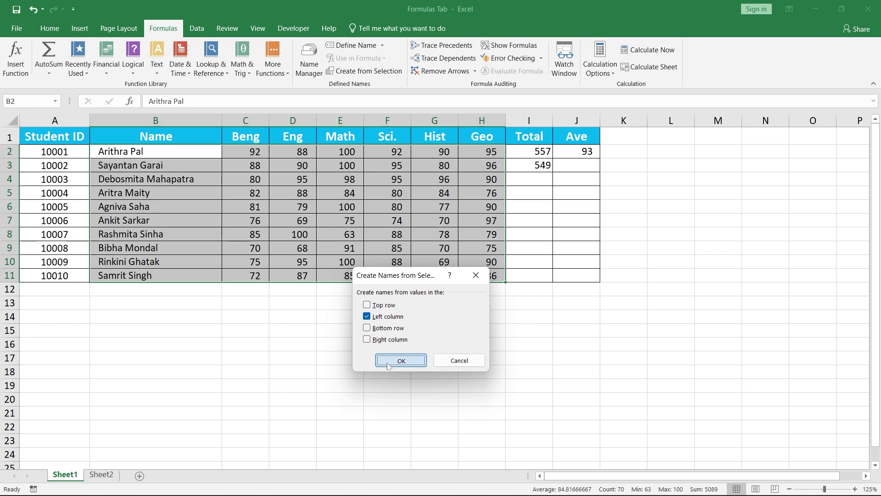
left_click(314, 76)
left_click_drag(428, 210, 698, 120)
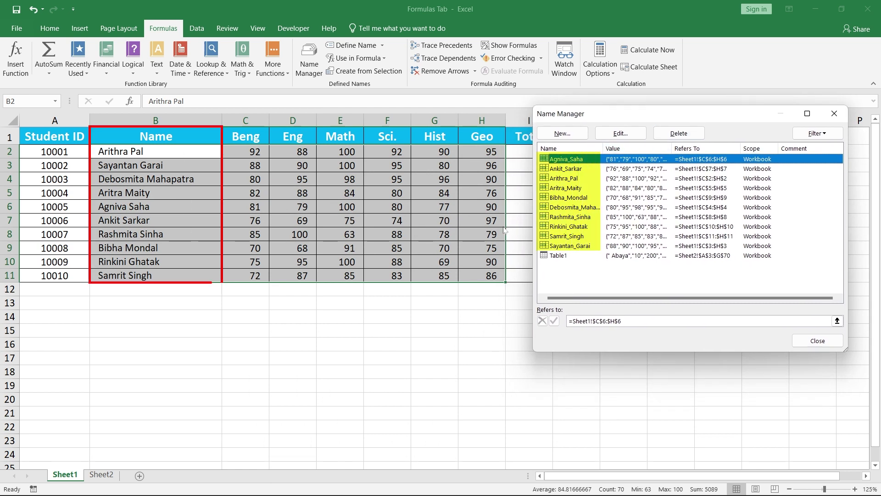
left_click(834, 113)
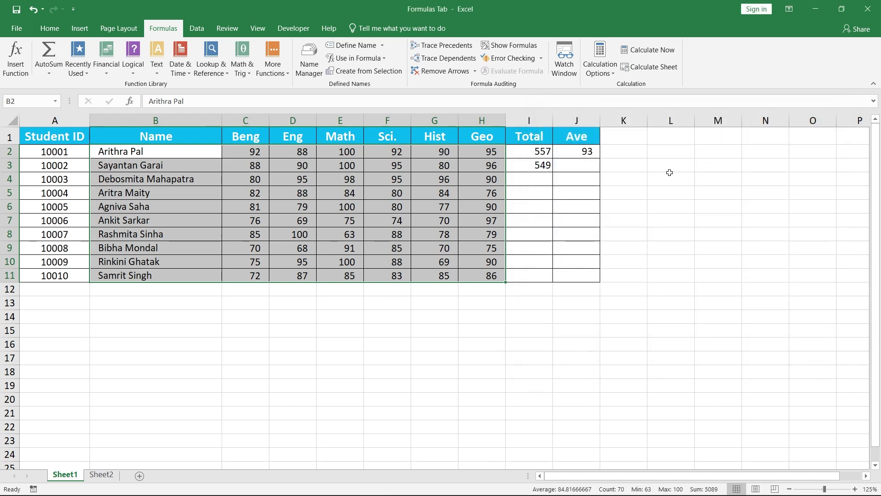
left_click(524, 177)
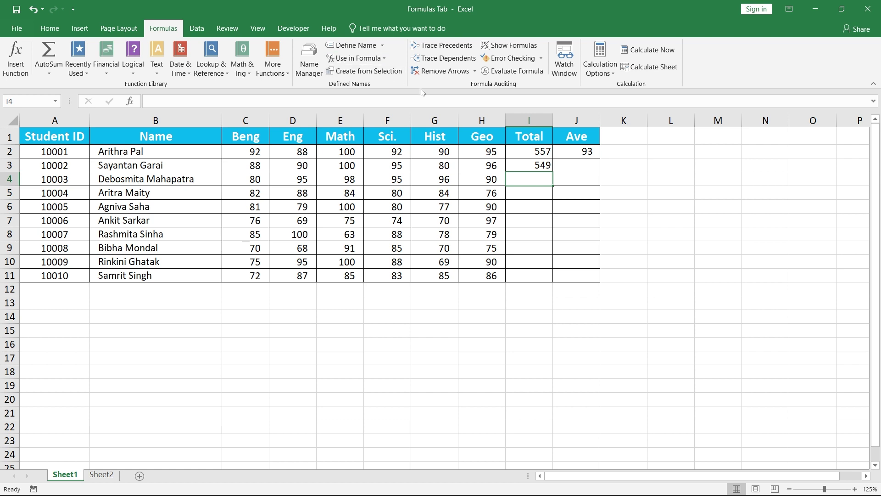
- Total the third student's marks in I4 with =SUM() of their named row range
type("=sum(")
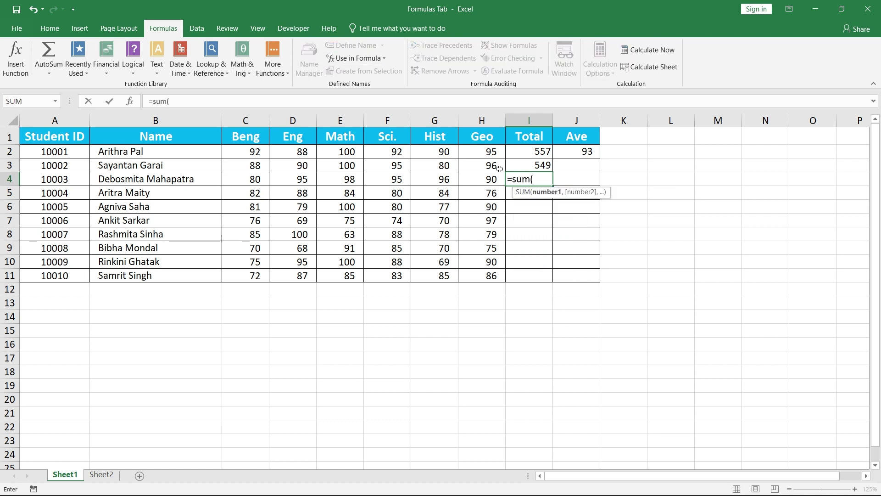
left_click(370, 60)
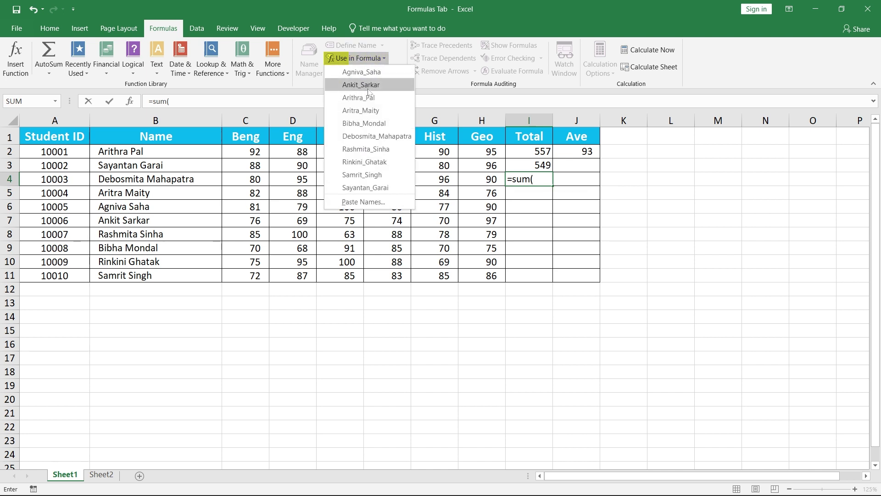
left_click(369, 136)
type(")")
key("Return")
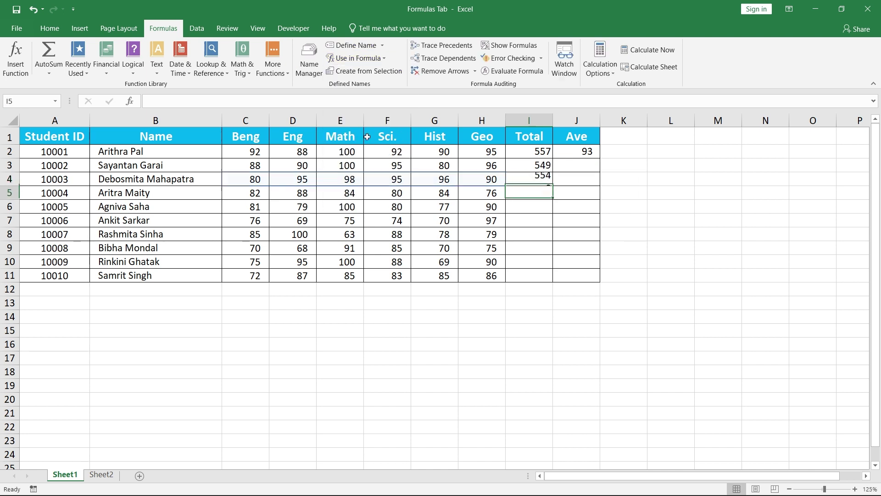
- Enter =AVERAGE() of the third student's named range in J4, giving 92
left_click(572, 182)
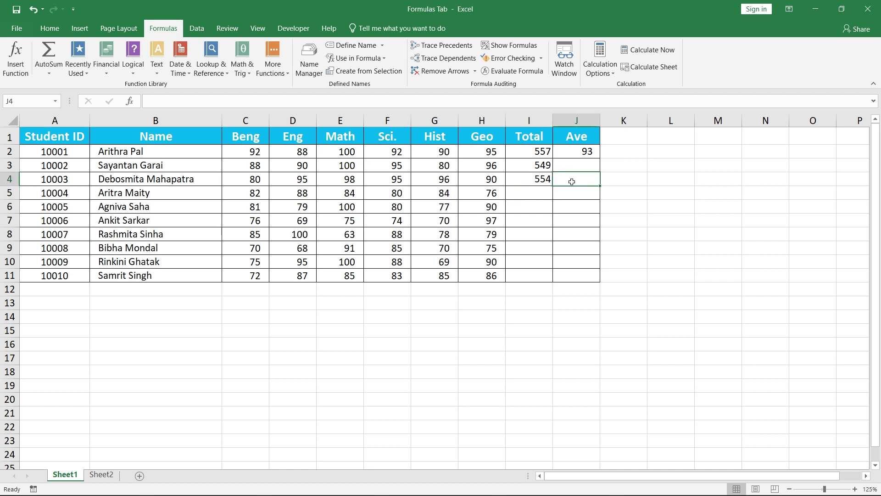
type("=ave")
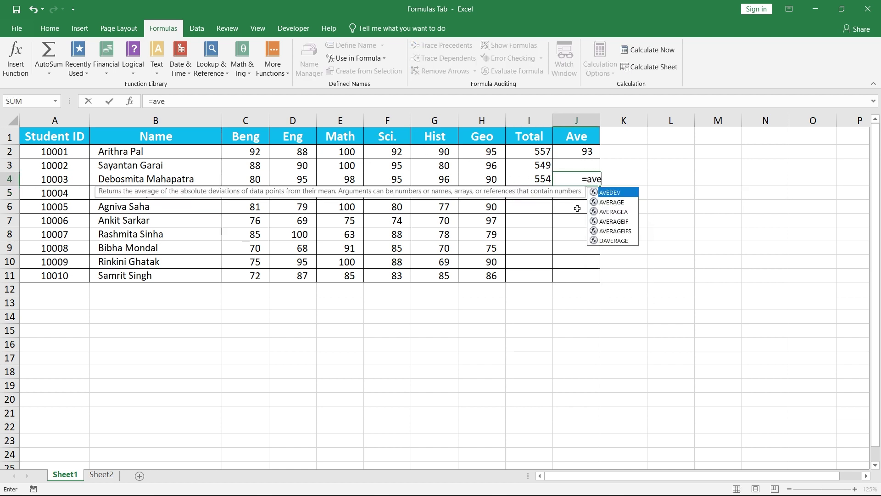
key("Down")
key("Tab")
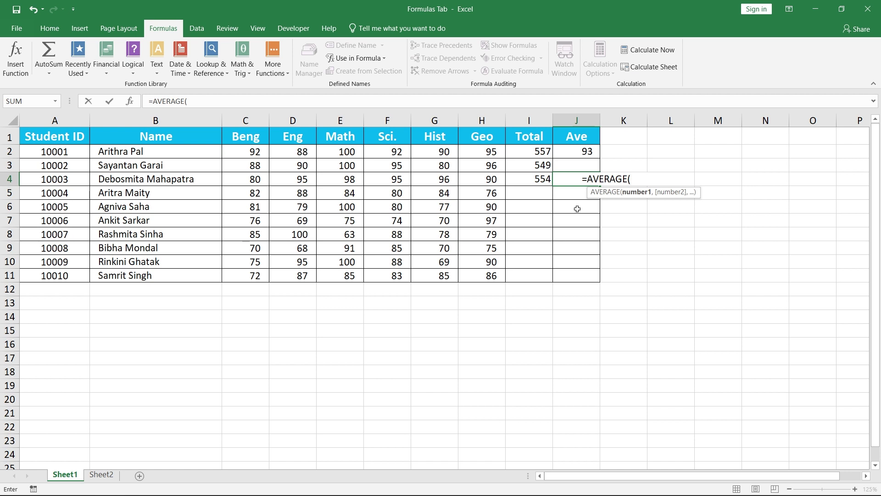
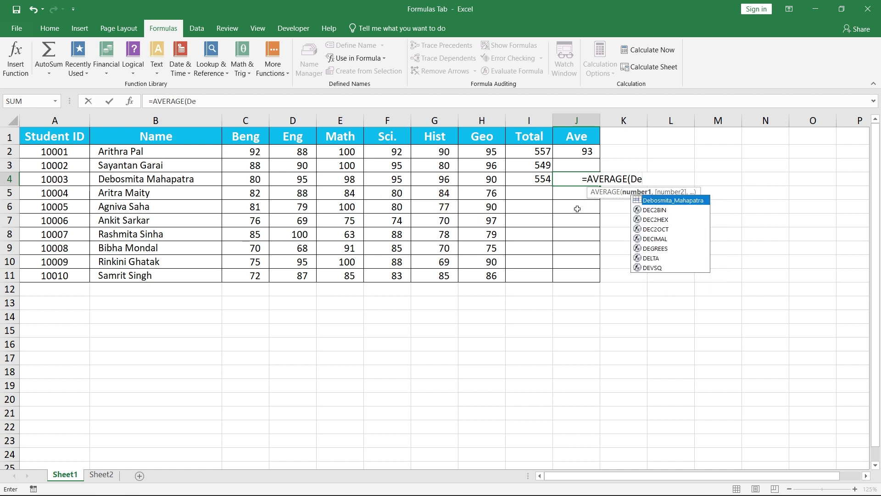
key("Return")
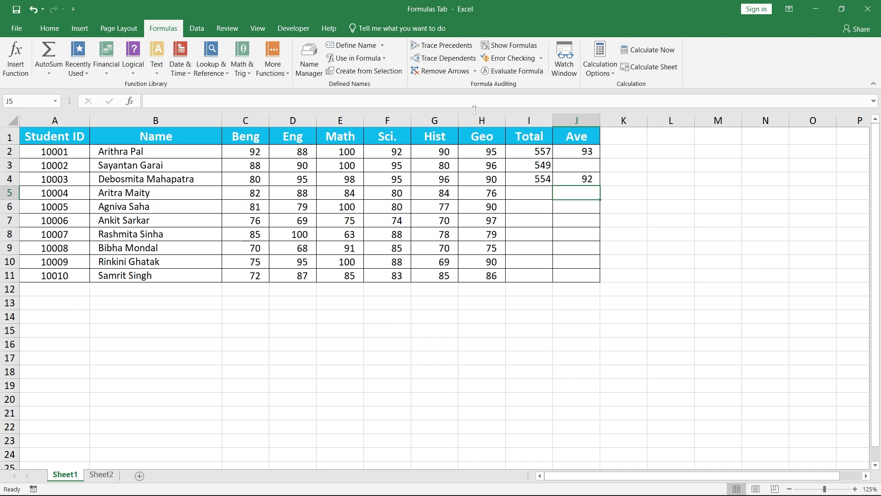
- Enter =C2+D2+E2+F2+G2+H2 in I13 by clicking each mark cell, giving 557
left_click(514, 302)
type("=")
left_click(244, 152)
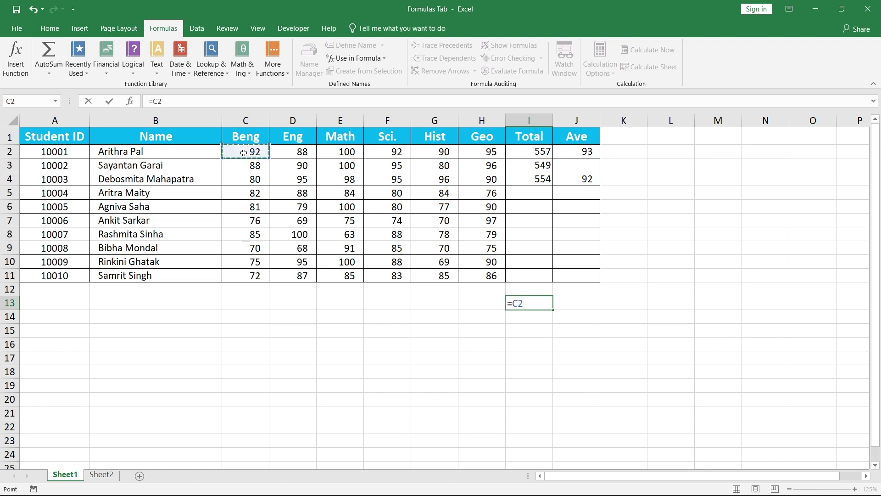
type("+")
left_click(283, 153)
type("+")
left_click(339, 152)
type("+")
left_click(388, 151)
type("+")
left_click(432, 153)
type("+")
left_click(471, 153)
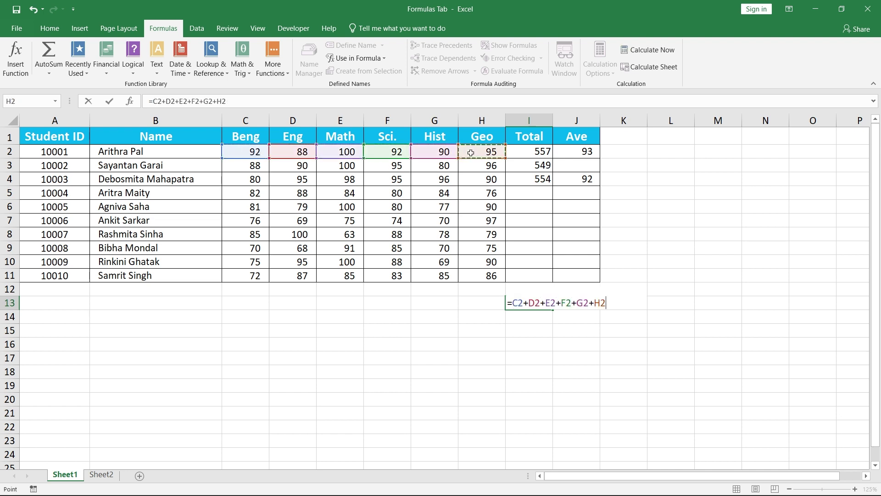
key("Return")
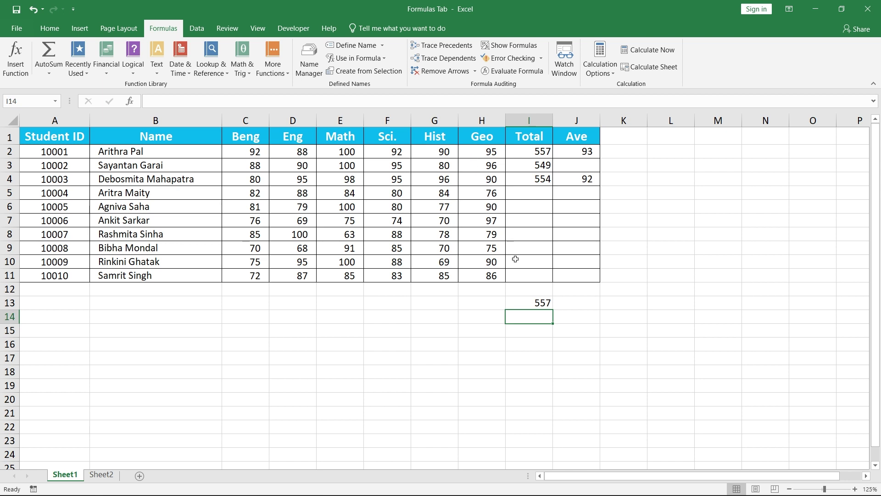
- Trace I13's precedents, inspect source cells C2 through H2, then remove the arrows
left_click(522, 304)
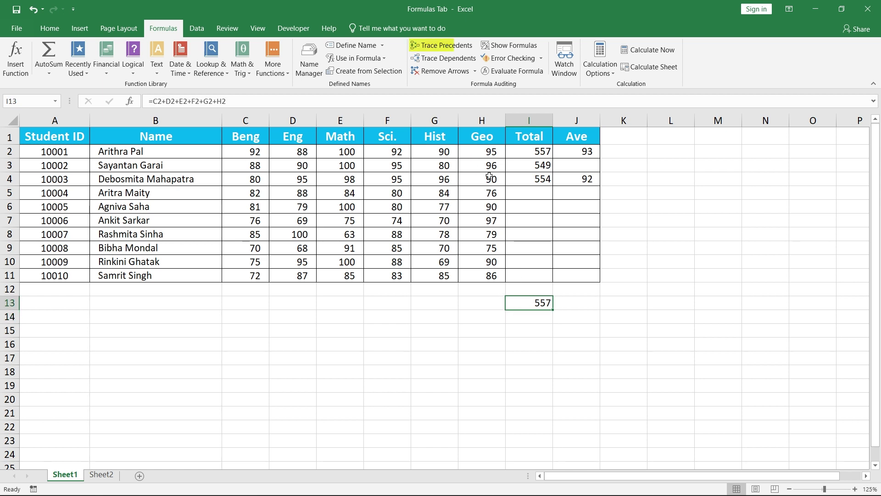
left_click(454, 50)
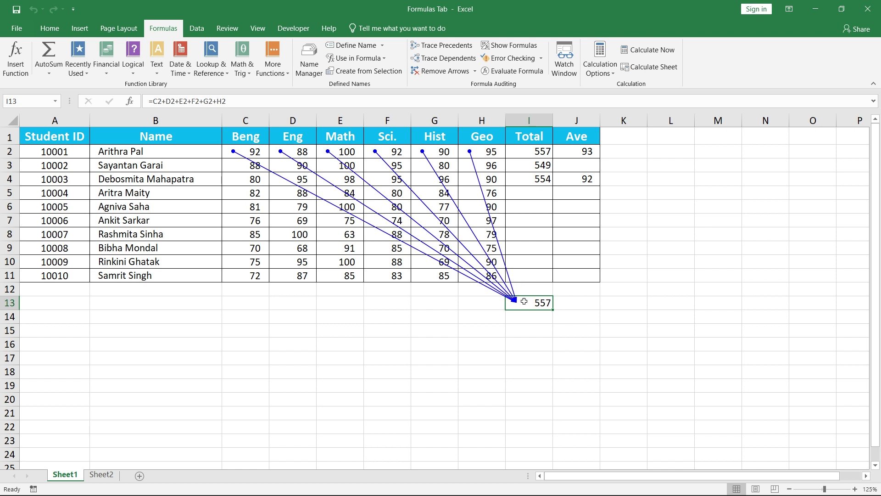
left_click(254, 152)
left_click(303, 152)
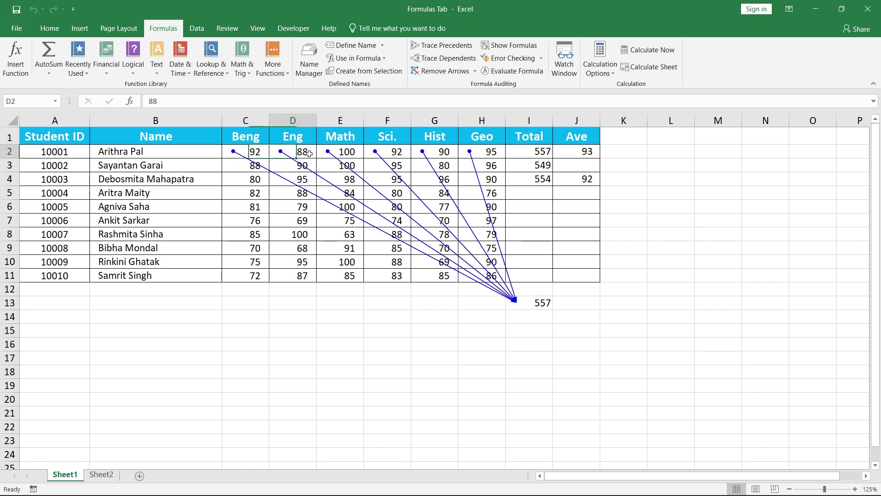
left_click(356, 152)
left_click(407, 152)
left_click(454, 152)
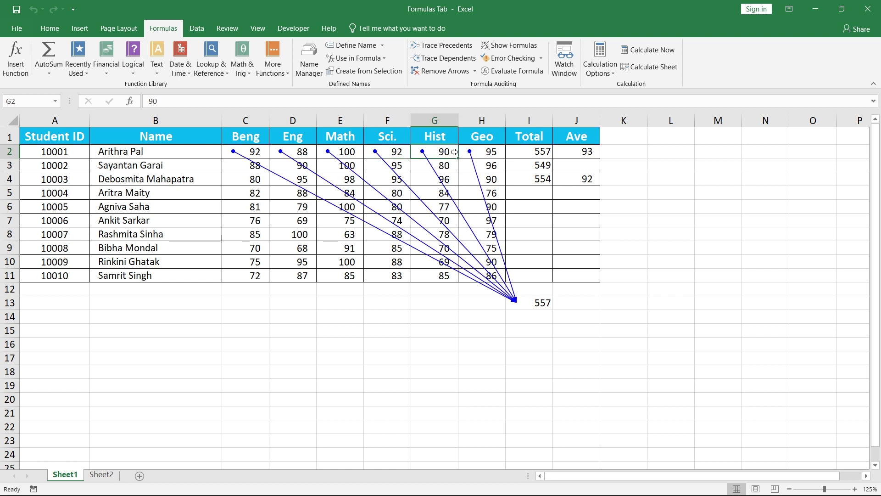
left_click(498, 152)
left_click(530, 304)
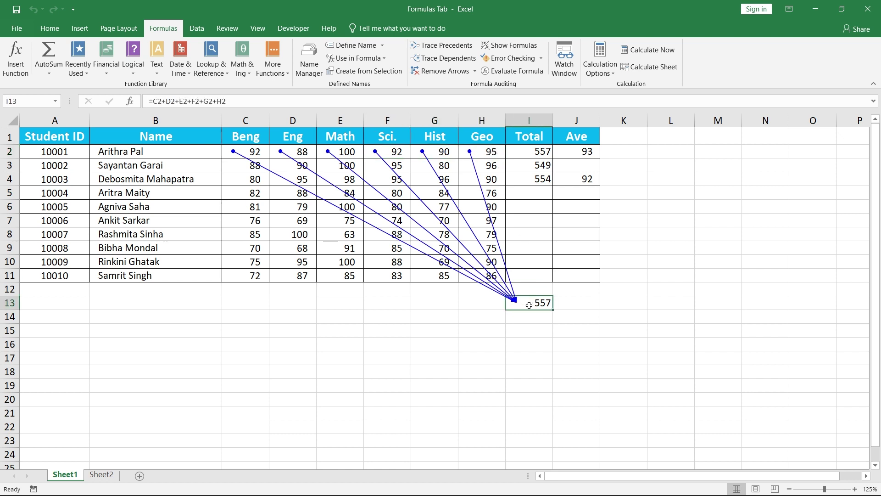
left_click(440, 75)
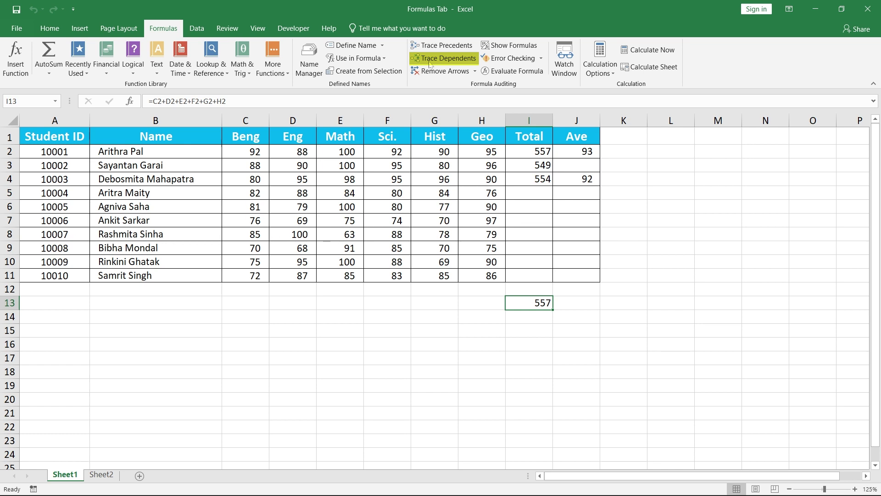
left_click(240, 151)
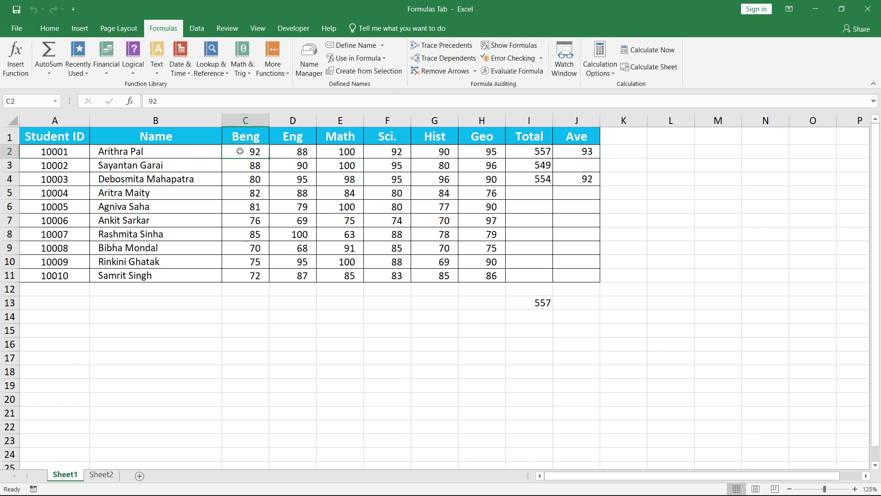
left_click(445, 62)
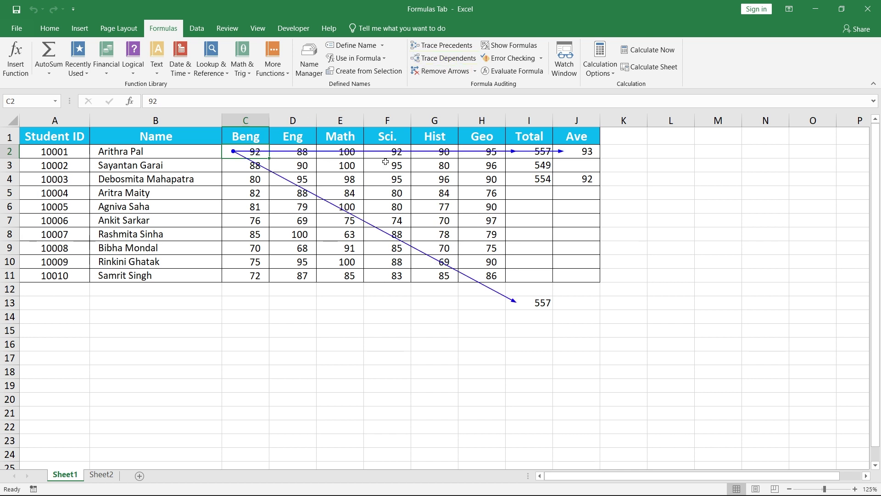
left_click(528, 155)
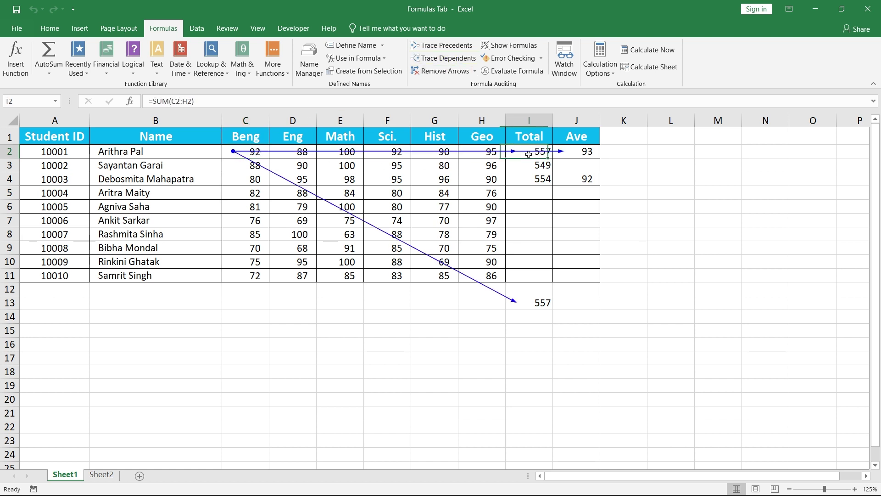
left_click(582, 157)
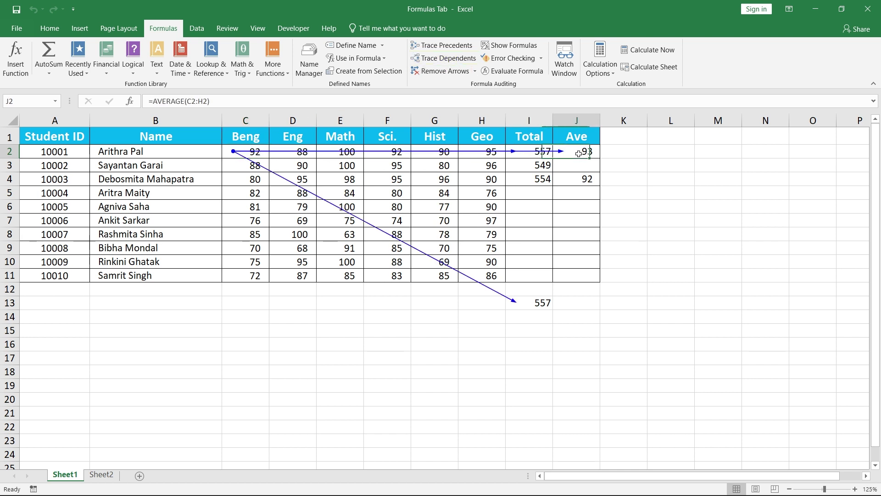
left_click(530, 302)
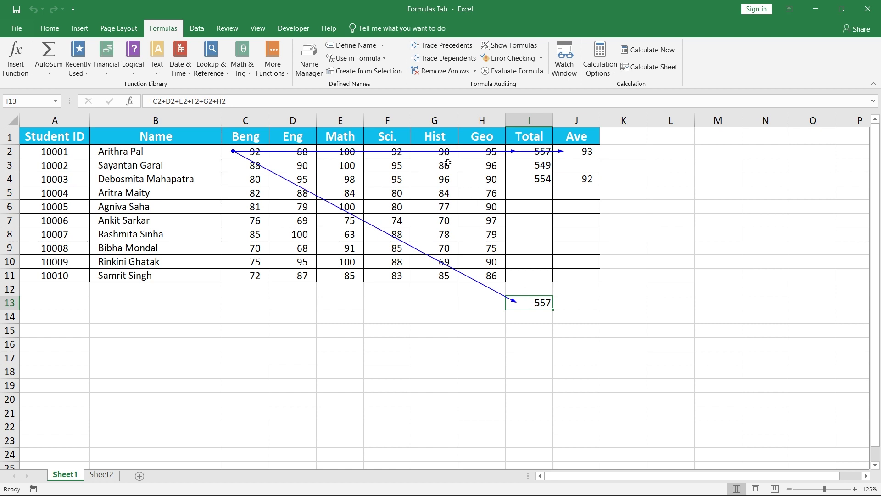
left_click(426, 76)
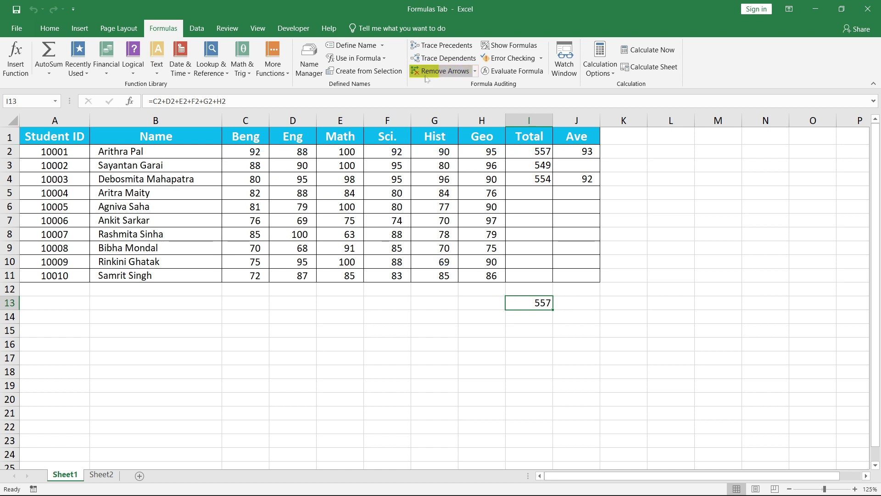
- Turn on Show Formulas and inspect the Total and Ave formulas in I2:J4
left_click(509, 46)
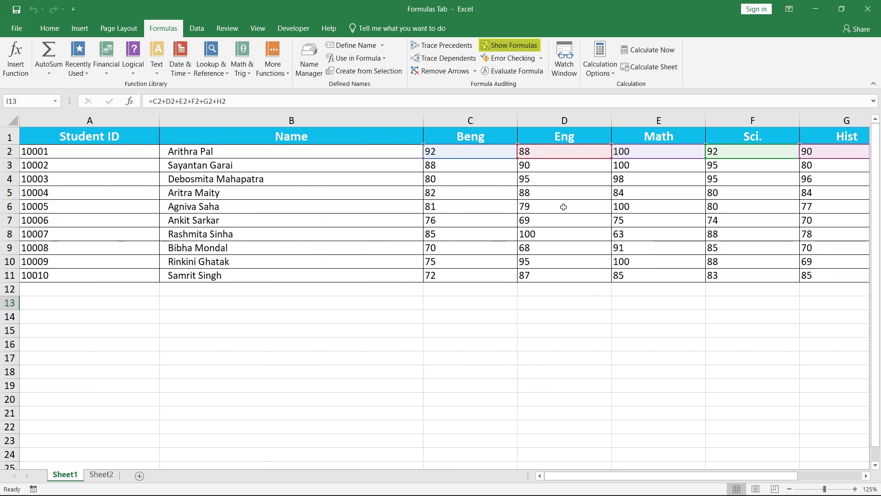
scroll(665, 325, "right", 2)
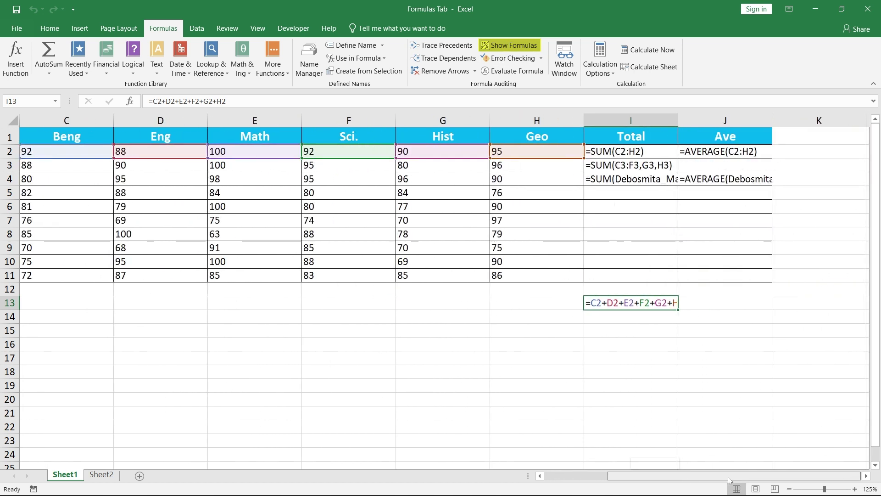
left_click(634, 151)
left_click(637, 165)
left_click(638, 177)
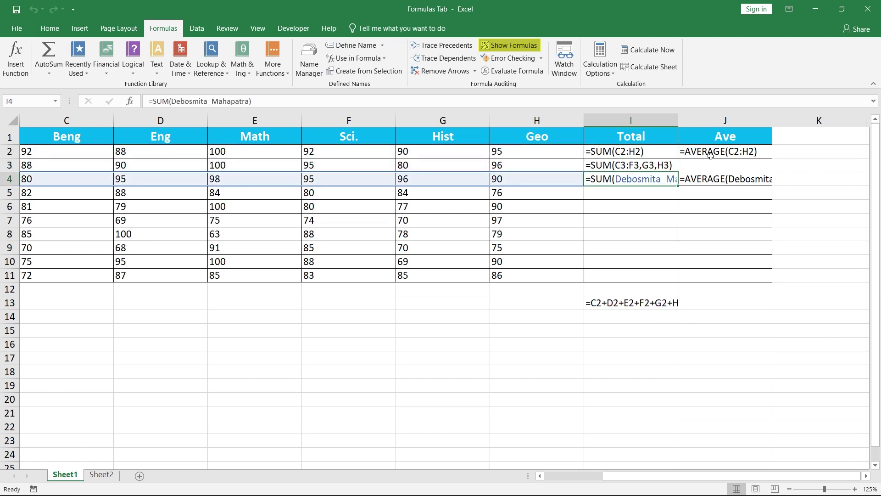
left_click(715, 152)
left_click(719, 179)
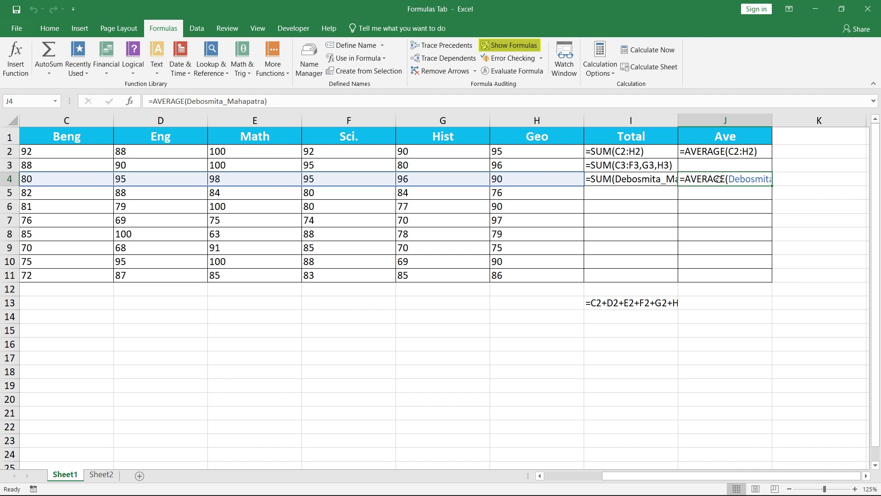
- Turn off Show Formulas, review the totals and averages, and switch to Sheet2's Total Stock table
left_click(507, 46)
left_click_drag(338, 151, 340, 179)
left_click_drag(372, 151, 372, 179)
left_click(338, 303)
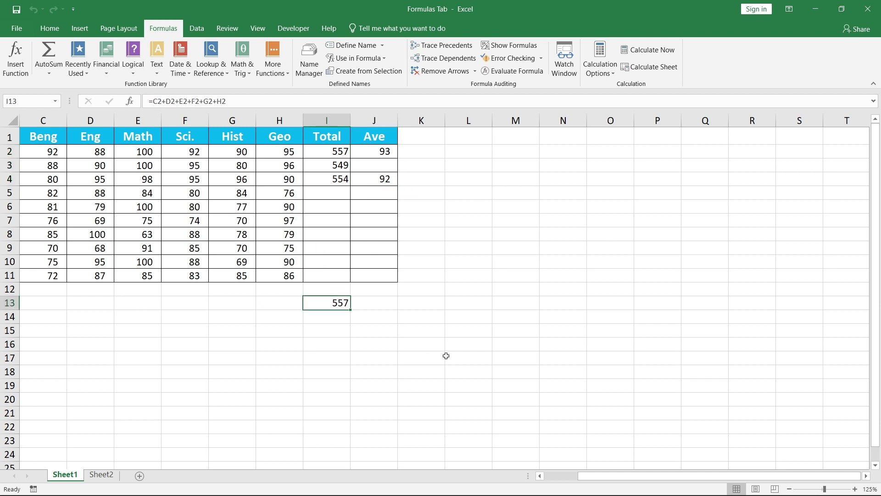
left_click_drag(600, 476, 571, 484)
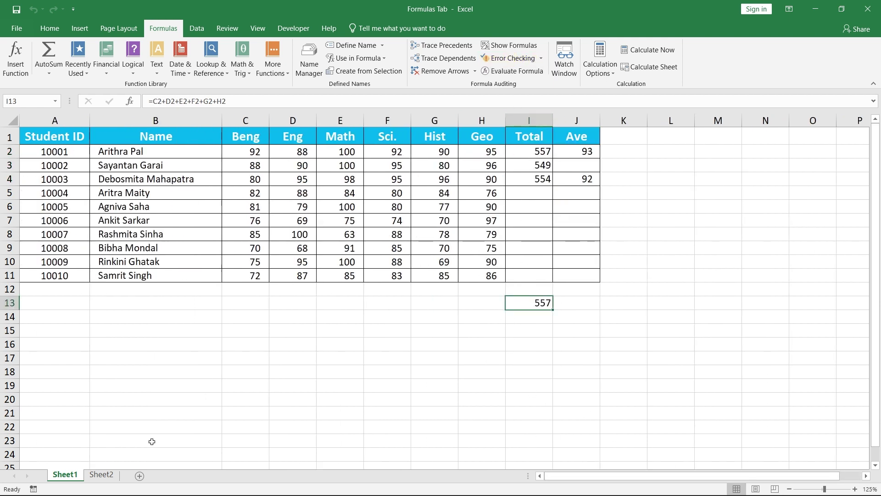
left_click(101, 475)
mouse_move(875, 200)
left_mouse_down()
mouse_move(874, 430)
mouse_move(875, 202)
left_mouse_up()
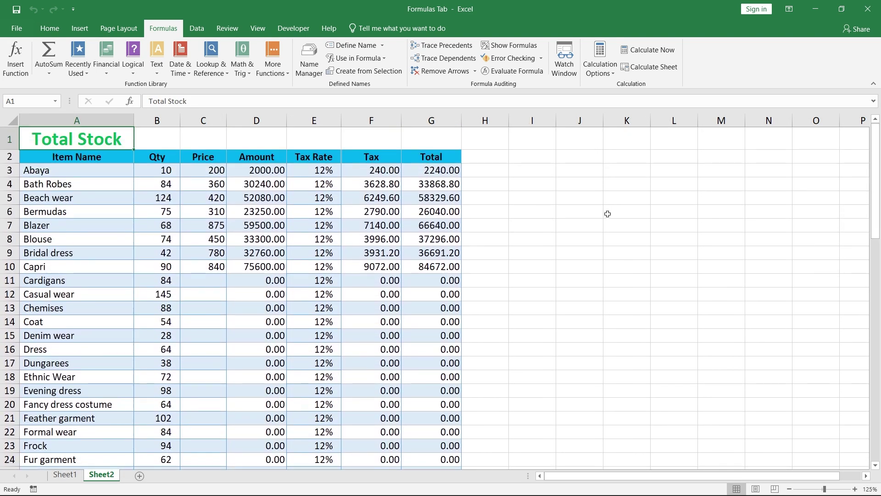
- Enter the text 'aaa' as the Bermudas price (C6) and 'bbb' as the Bridal dress price (C9)
left_click(205, 210)
type("aaa")
left_click(202, 252)
type("bbb")
left_click(249, 255)
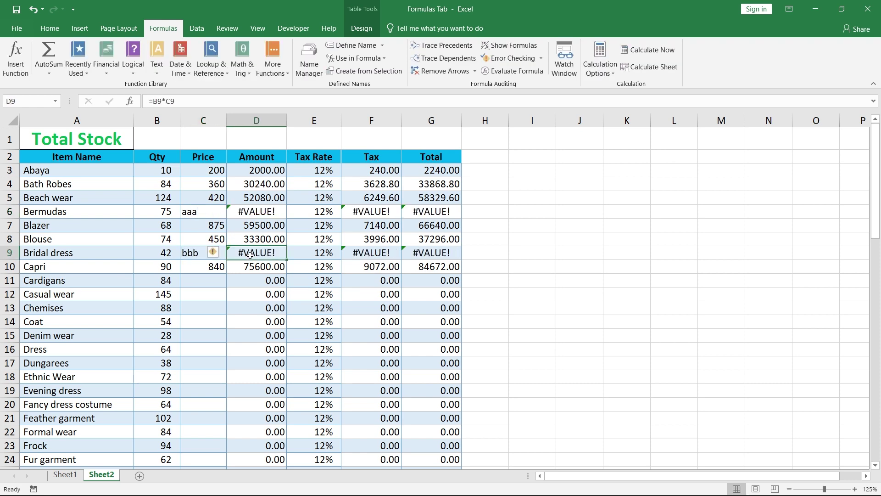
- Run Error Checking and step through the reported errors back to D9
left_click(512, 58)
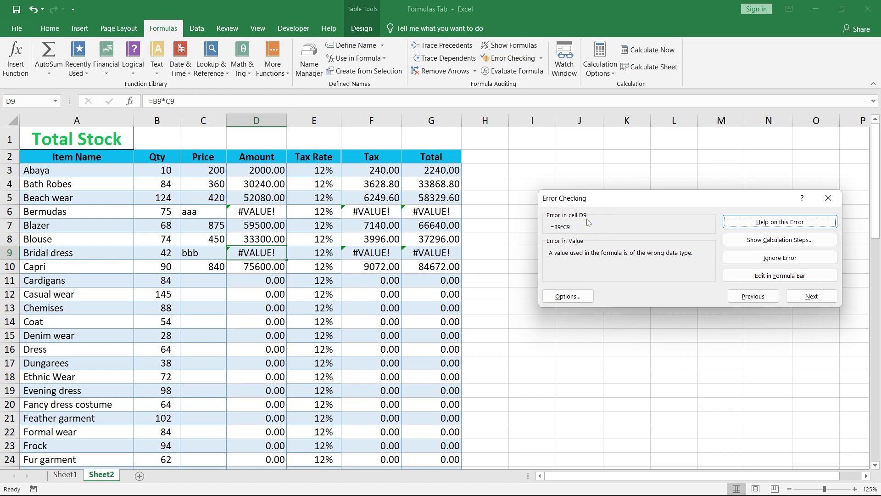
left_click(797, 299)
left_click(796, 299)
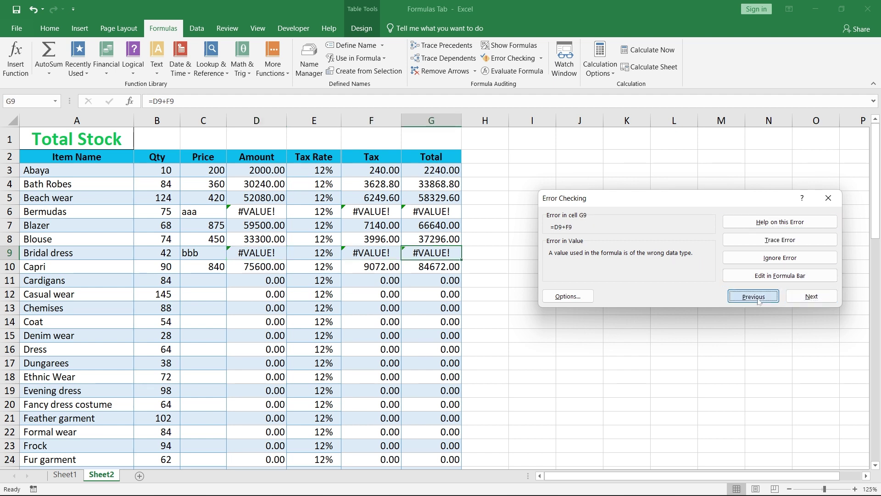
left_click(759, 300)
left_click(759, 300)
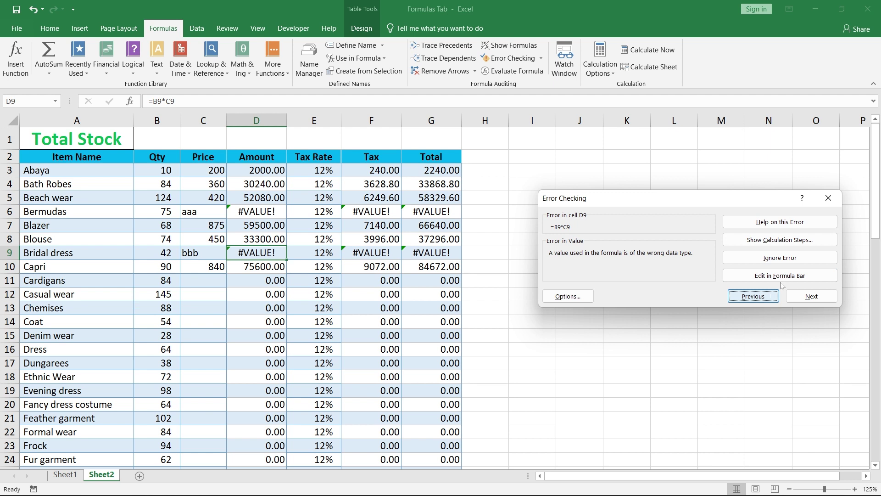
- Evaluate D9's formula step by step to trace the #VALUE! error
left_click(816, 241)
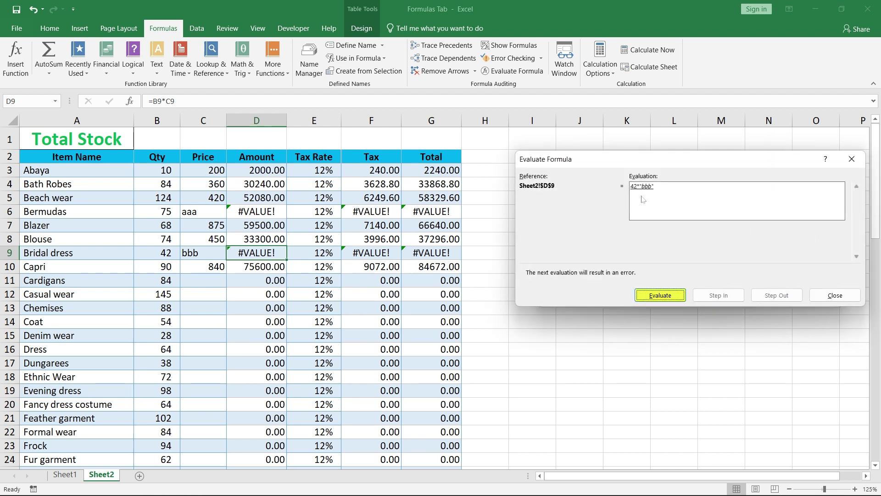
left_click(678, 296)
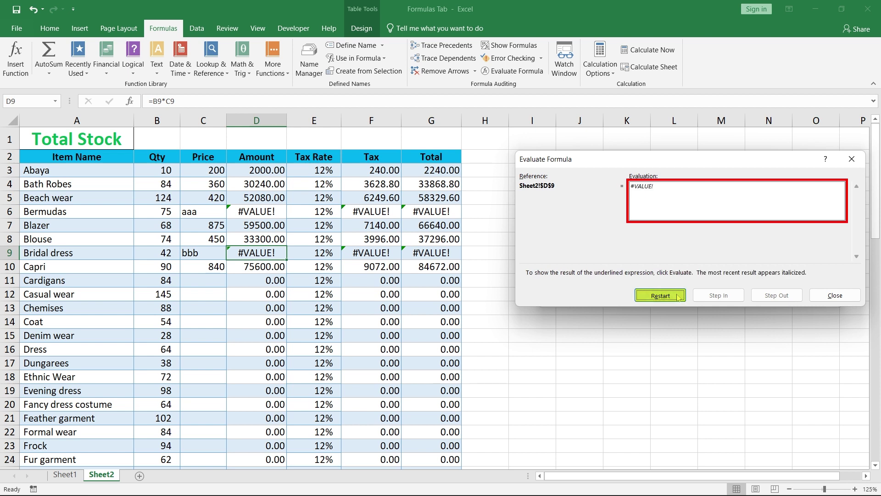
left_click(678, 296)
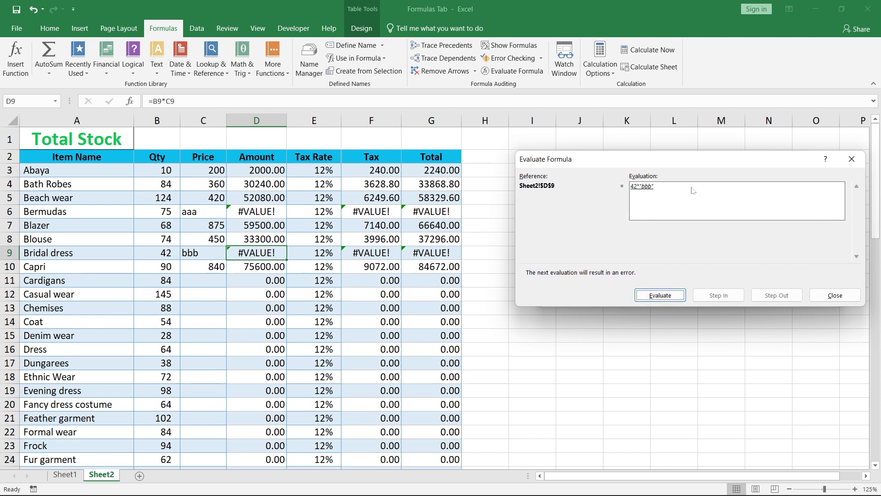
left_click(852, 159)
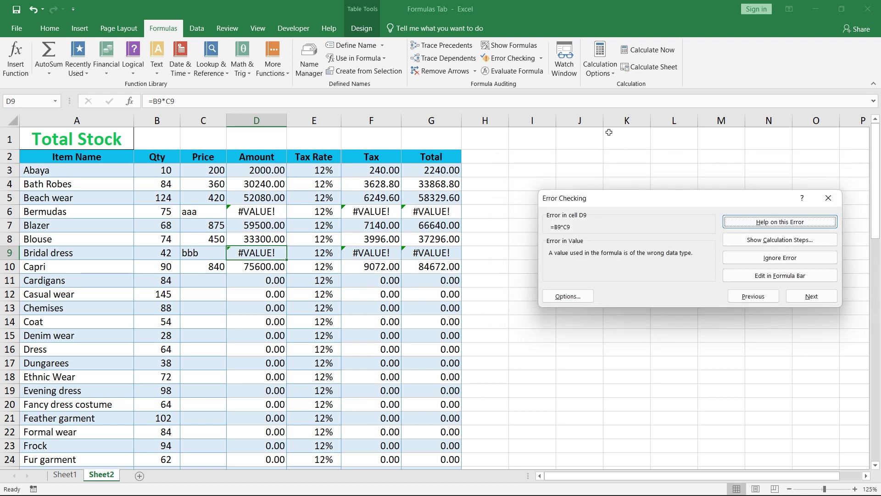
left_click(511, 76)
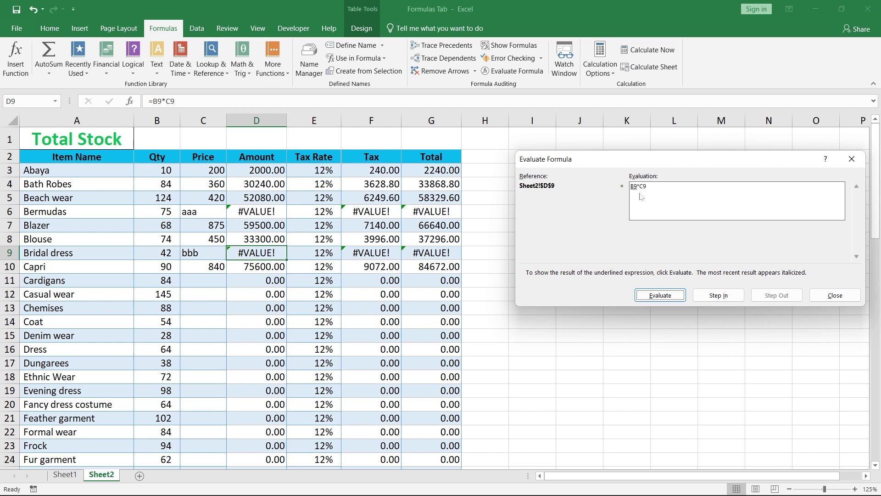
left_click(678, 294)
left_click(678, 294)
left_click(852, 160)
- Ignore D9's error, cancel the F9 formula edit, and undo both text prices
left_click(810, 222)
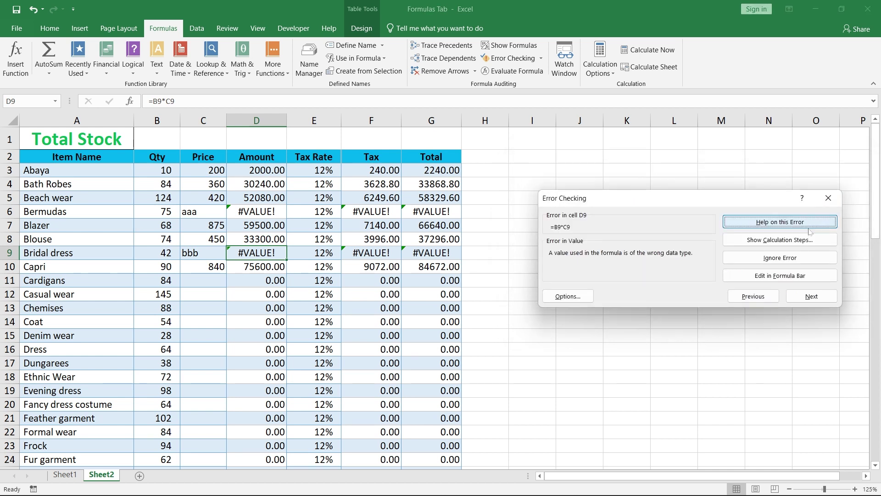
left_click(804, 260)
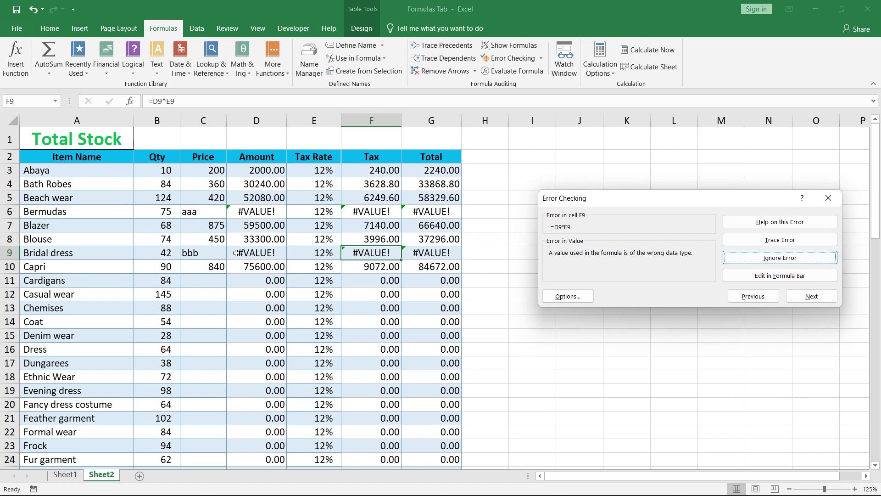
left_click(748, 279)
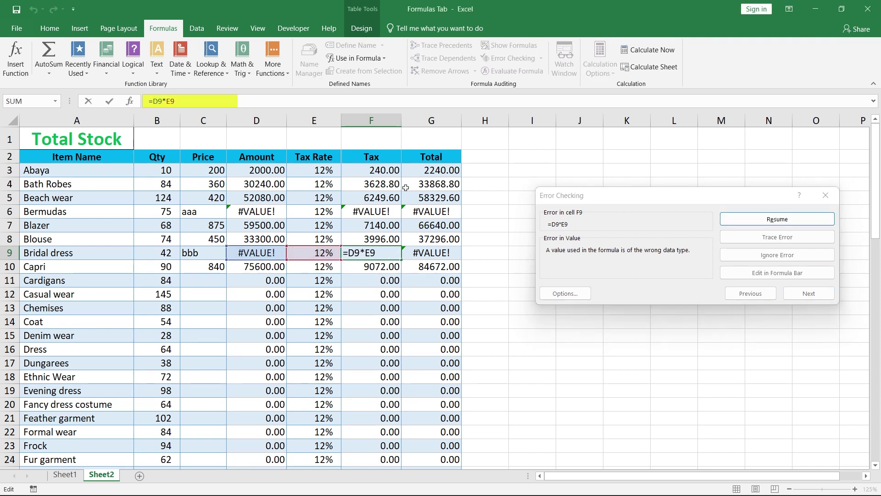
double_click(157, 101)
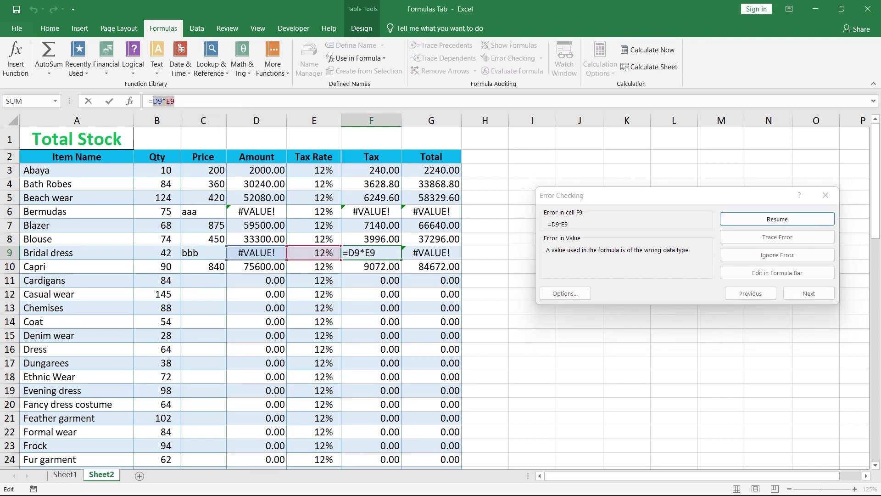
left_click(820, 199)
key("Escape")
left_click(33, 9)
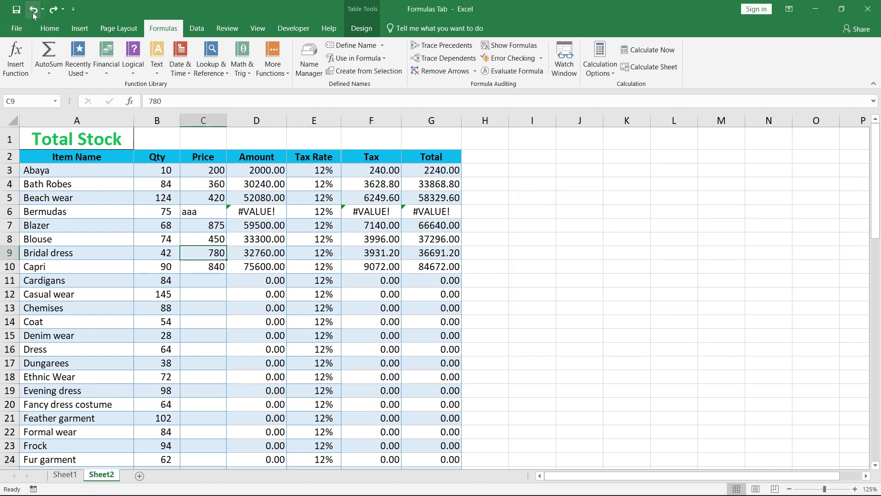
left_click(33, 9)
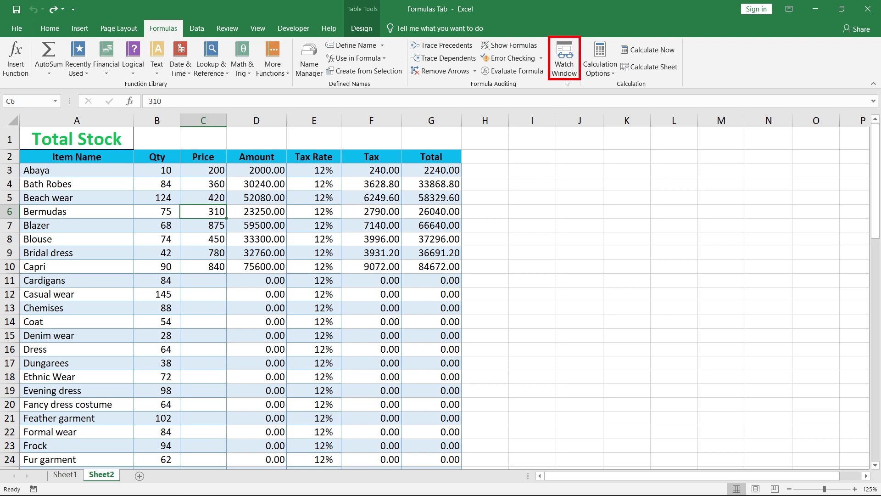
- Price Cardigans at 420 and Casual wear at 355, checking the G70 grand total
left_click(207, 280)
type("420")
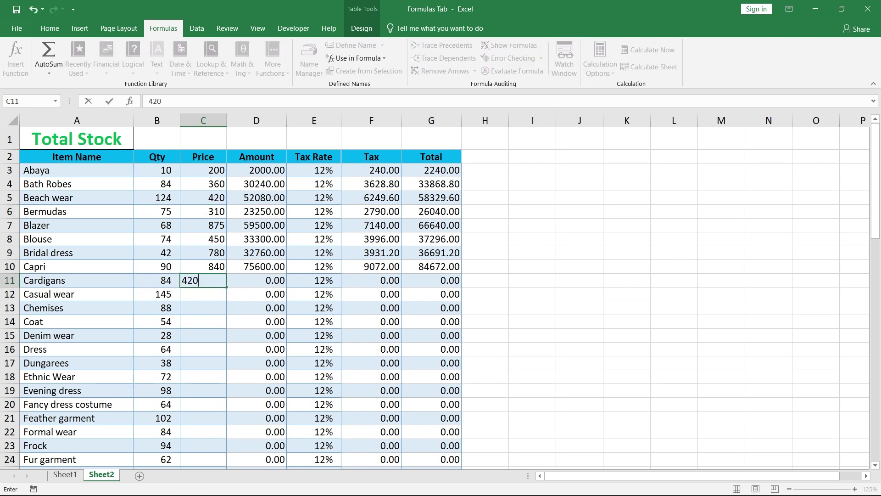
key("Return")
scroll(211, 294, "down", 18)
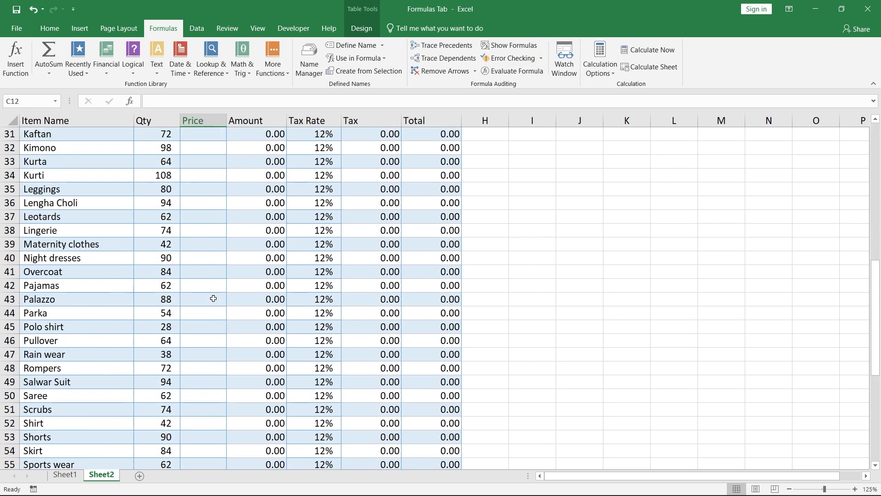
left_click(423, 344)
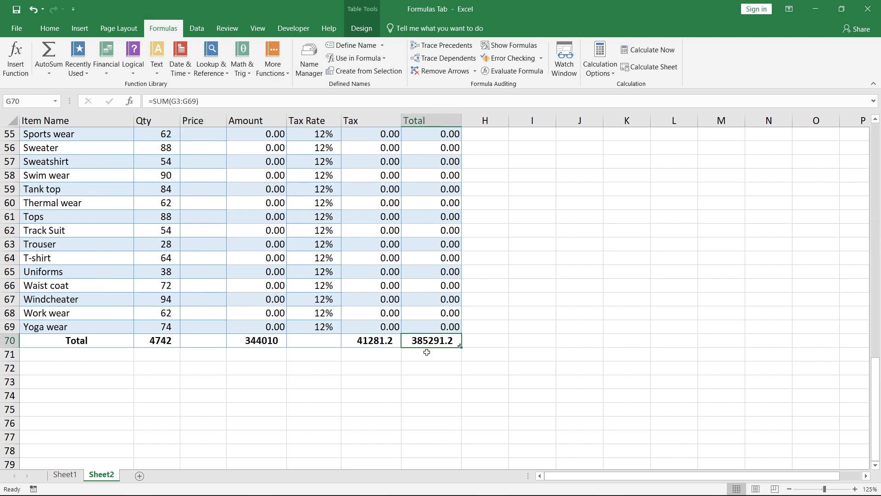
scroll(304, 323, "up", 18)
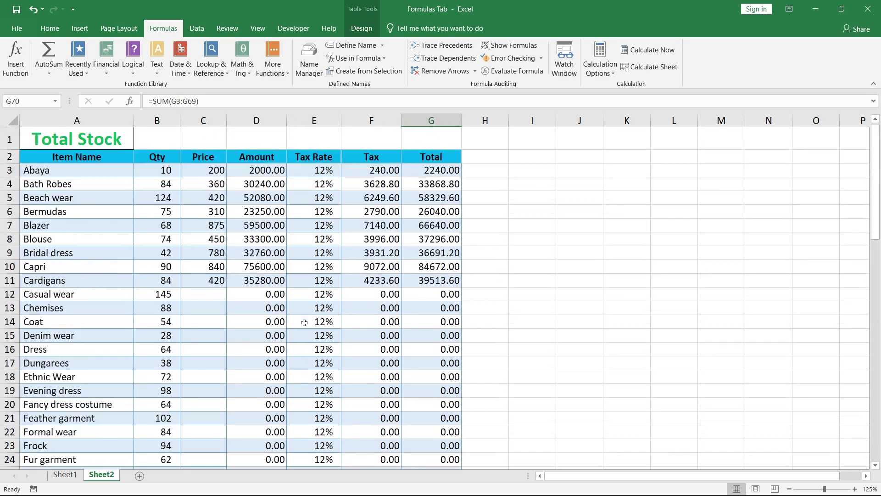
left_click(207, 294)
type("355")
left_click(211, 308)
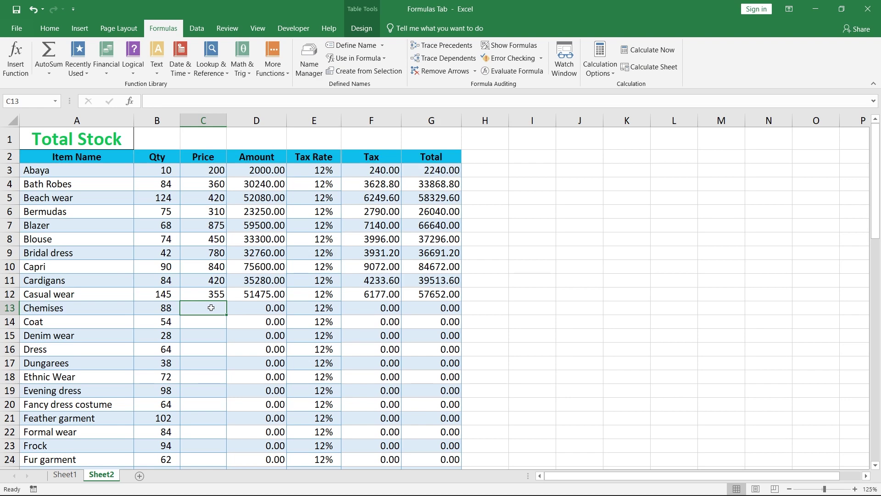
scroll(361, 326, "down", 18)
left_click(536, 338)
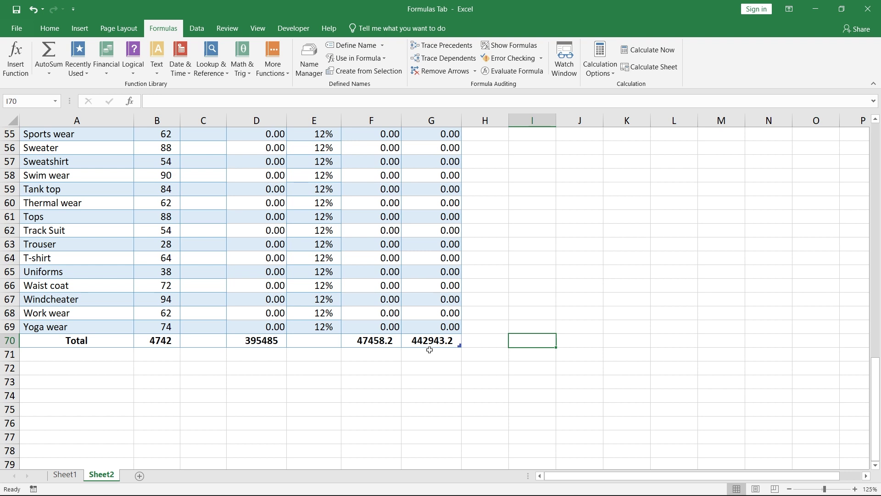
- Add a Watch Window watch on G70 and dock the panel across the top
left_click(565, 69)
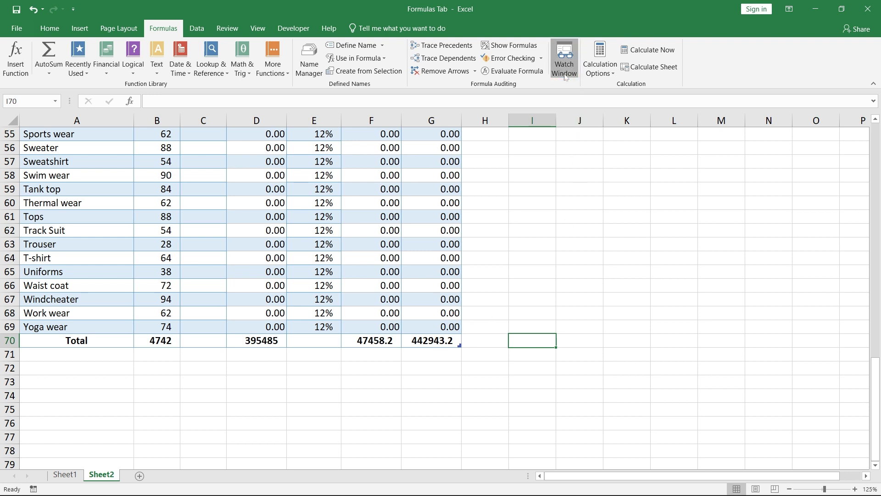
left_click_drag(424, 159, 712, 164)
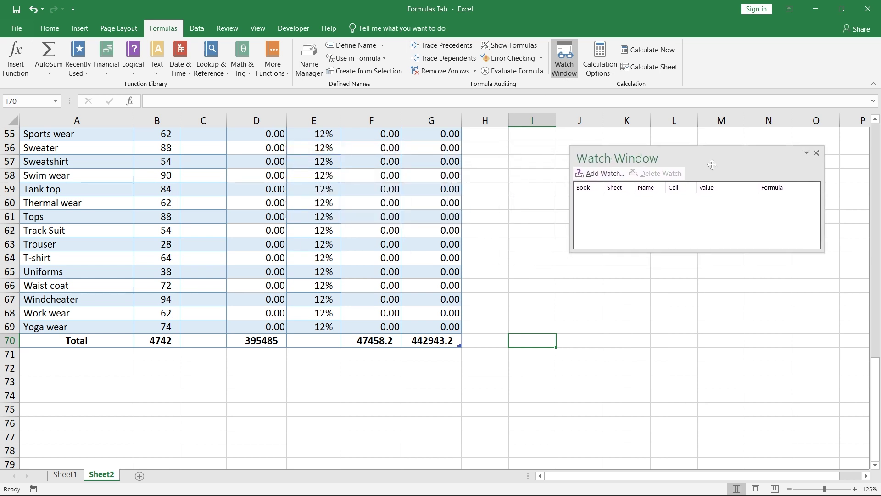
left_click(602, 174)
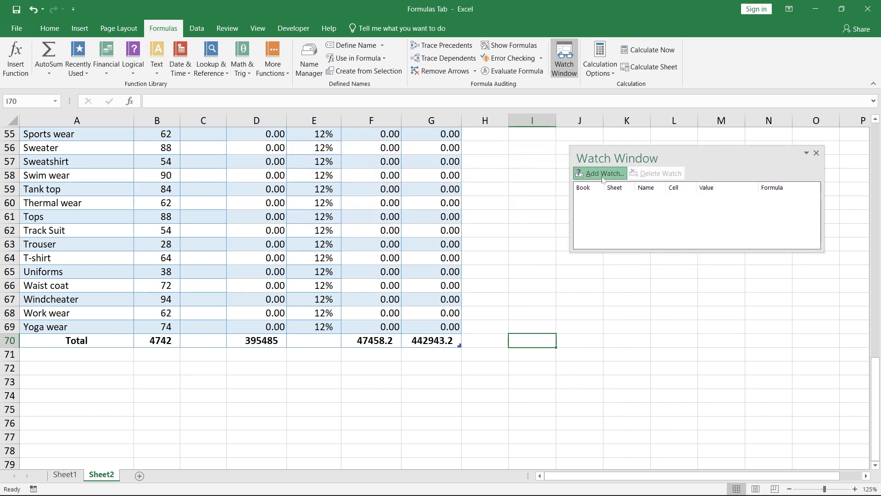
left_click_drag(627, 236, 585, 237)
key("BackSpace")
left_click(433, 344)
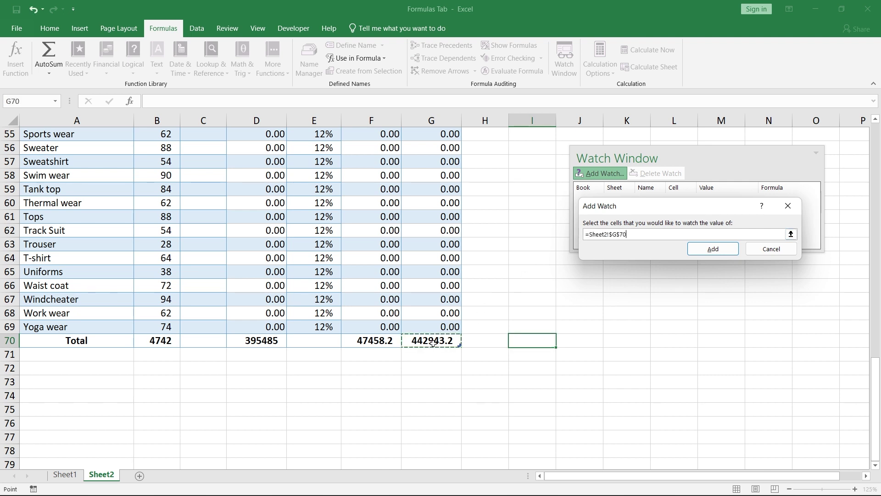
left_click(698, 250)
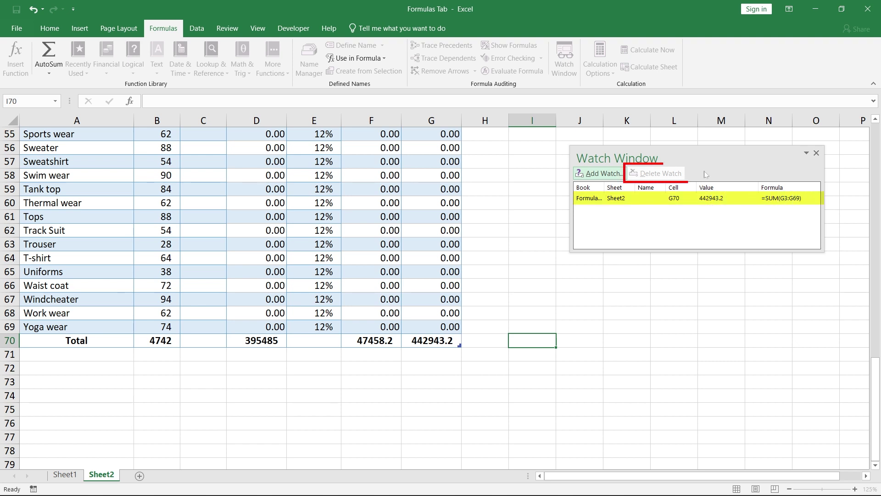
mouse_move(711, 157)
left_mouse_down()
mouse_move(234, 160)
mouse_move(131, 142)
mouse_move(215, 221)
mouse_move(209, 233)
mouse_move(250, 378)
mouse_move(646, 278)
mouse_move(743, 151)
left_mouse_up()
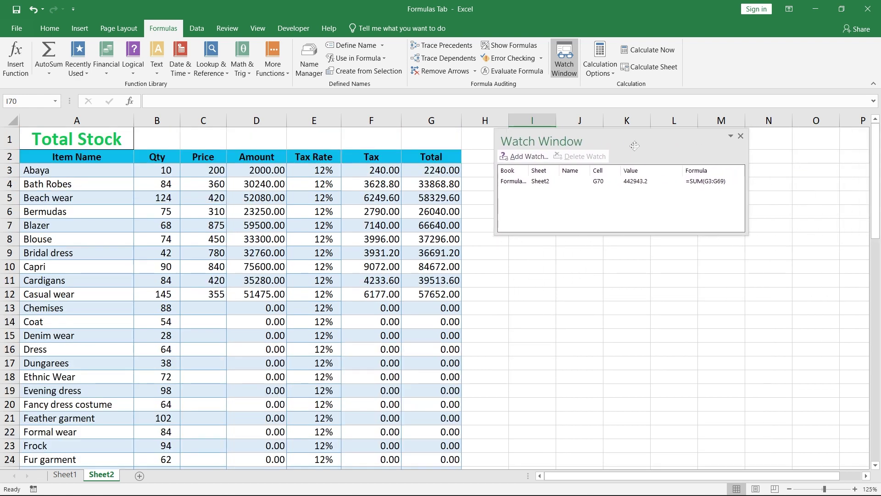
left_click_drag(621, 149, 274, 99)
left_click_drag(225, 194, 233, 151)
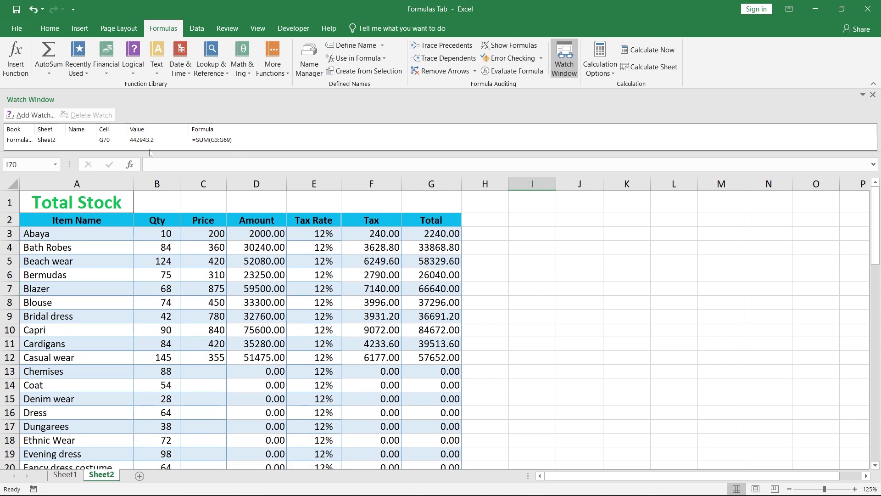
- Price Chemises at 410 and Coat at 248, then close the Watch Window
left_click(207, 373)
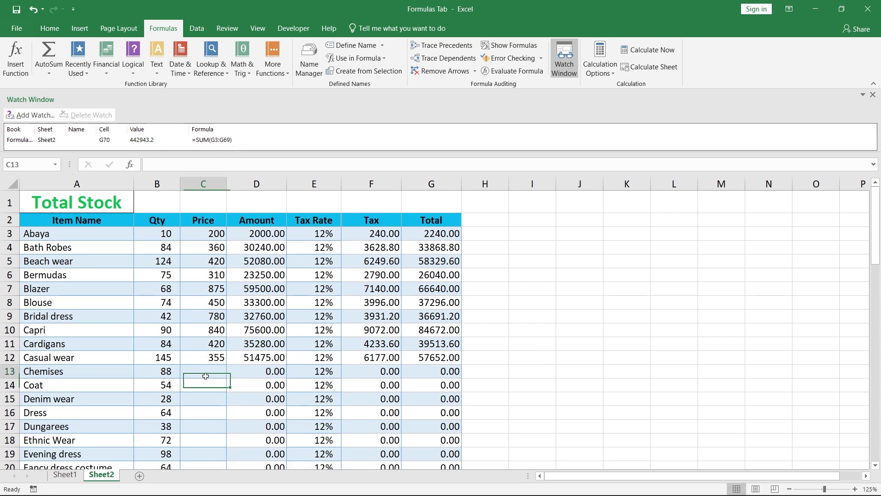
type("410")
key("Return")
type("248")
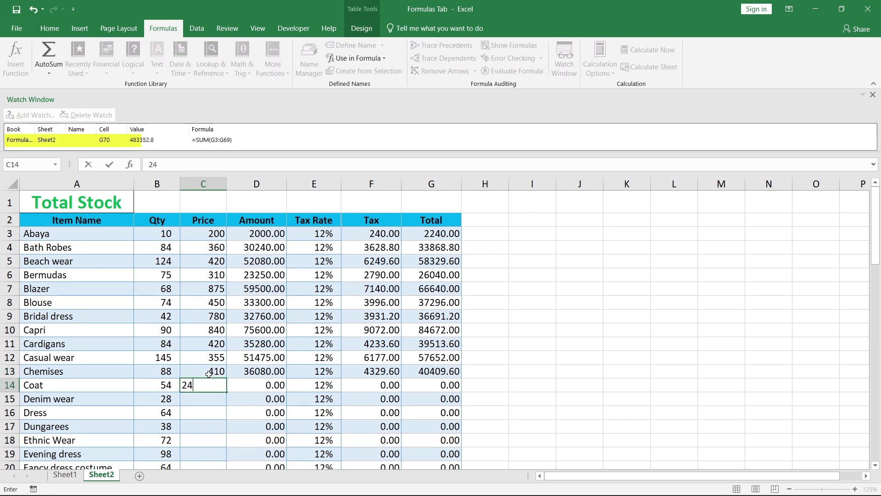
key("Return")
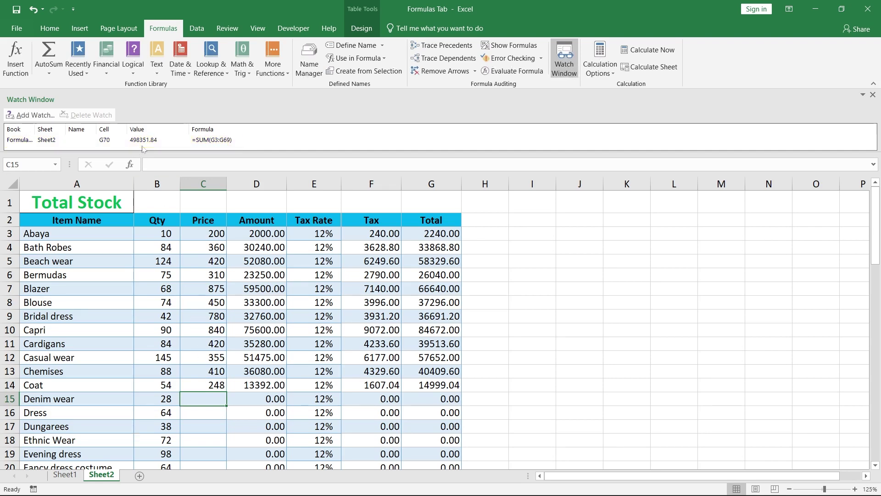
left_click(874, 94)
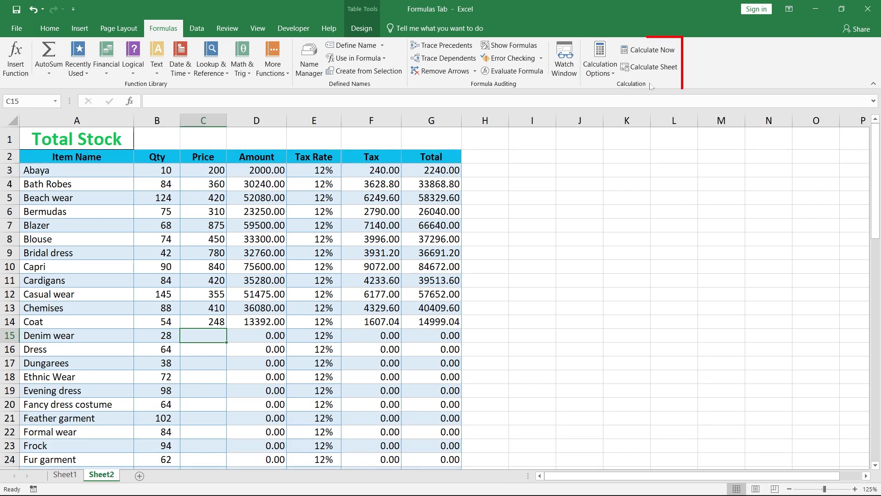
- On Sheet1, copy the I2 Total and J2 Ave formulas down to row 11
left_click(612, 75)
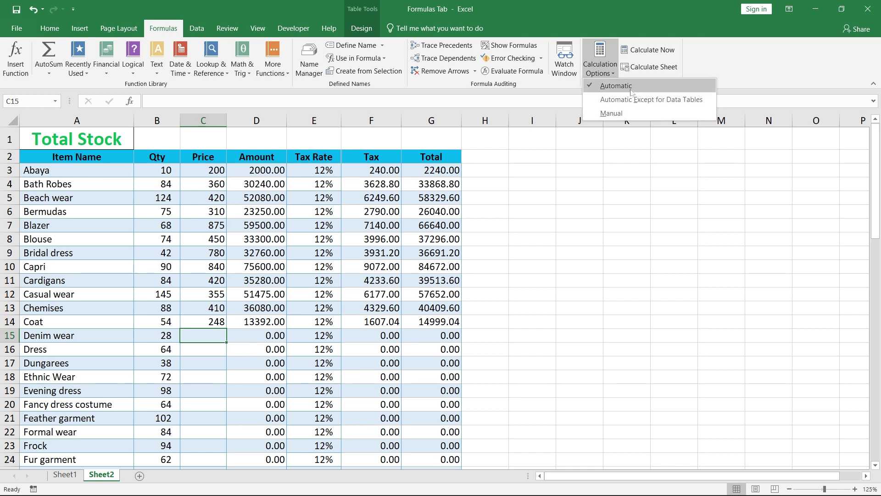
left_click(632, 92)
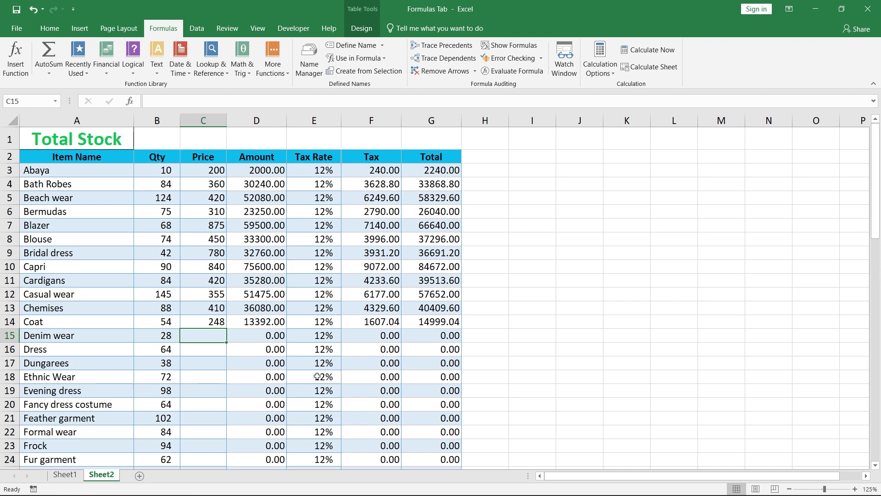
left_click(66, 474)
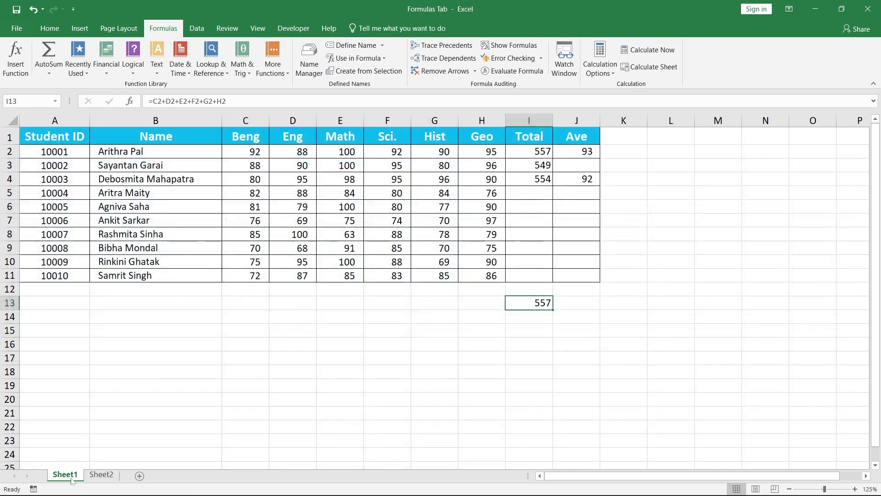
left_click(536, 152)
left_click_drag(552, 158, 553, 281)
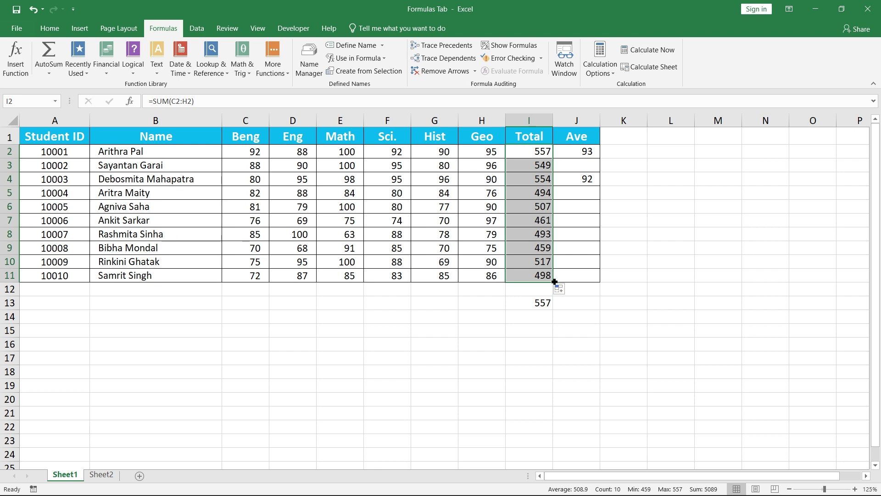
left_click(589, 155)
left_click_drag(592, 161, 600, 183)
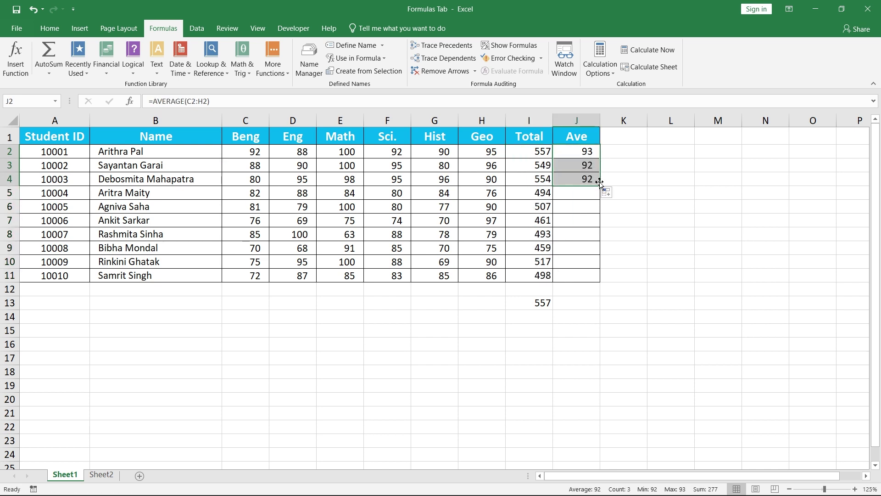
double_click(600, 185)
left_click(569, 194)
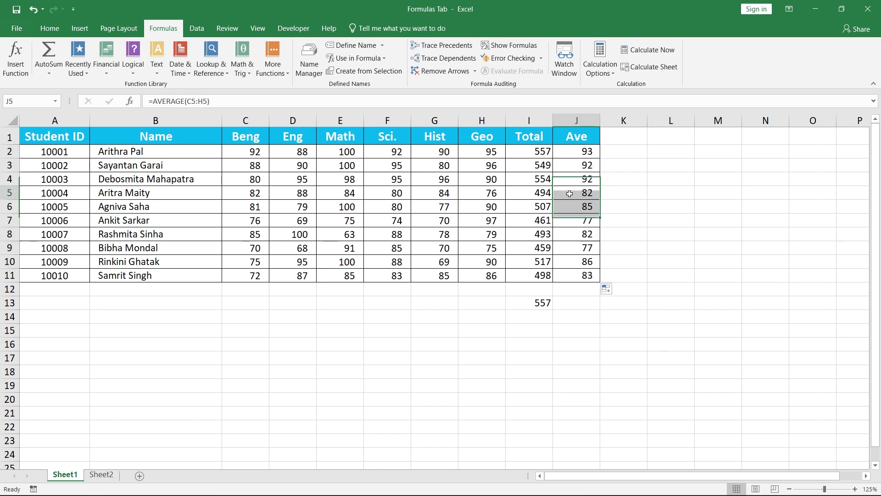
- Switch calculation to Manual and refill the totals and averages through row 11
left_click(591, 77)
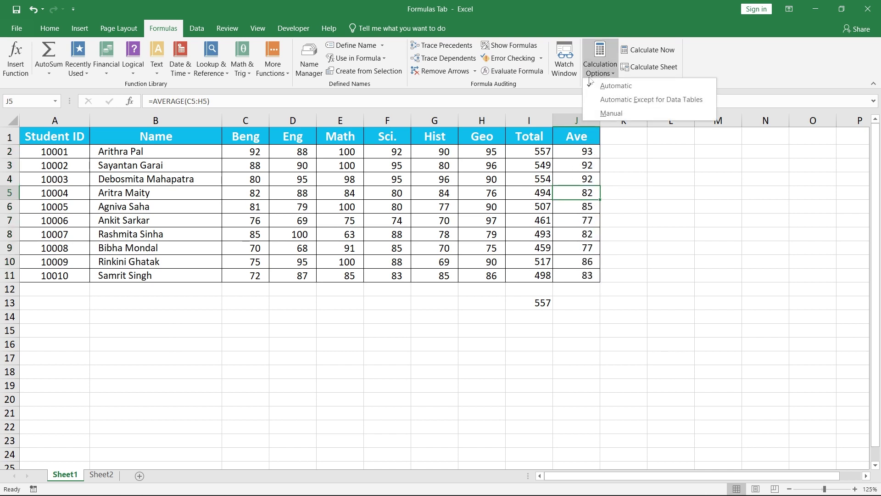
left_click(632, 113)
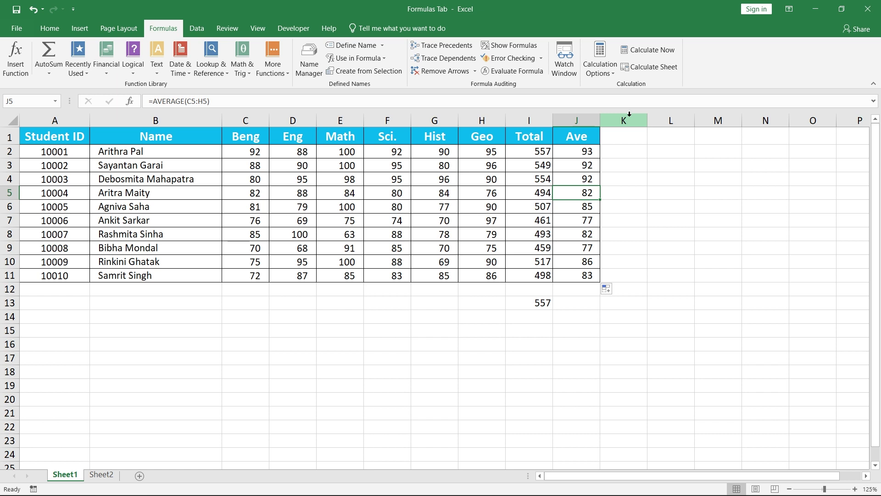
left_click(516, 149)
left_click_drag(554, 160, 557, 279)
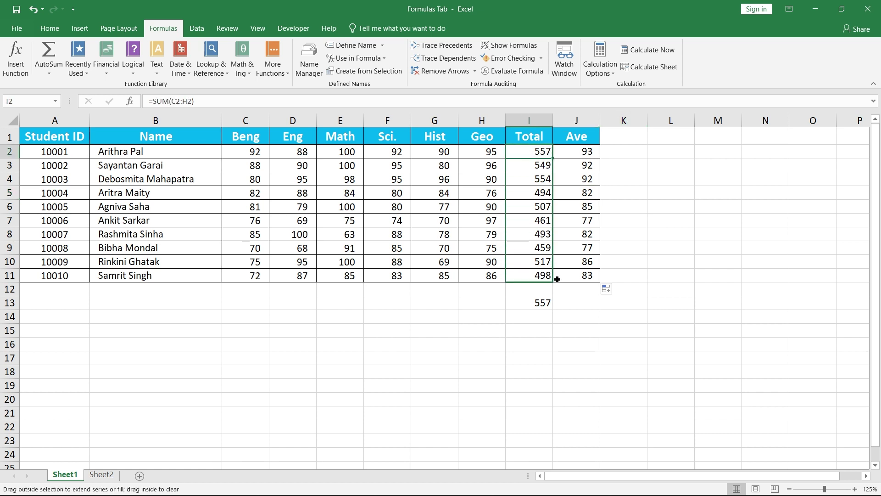
left_click_drag(524, 165, 523, 275)
left_click(569, 151)
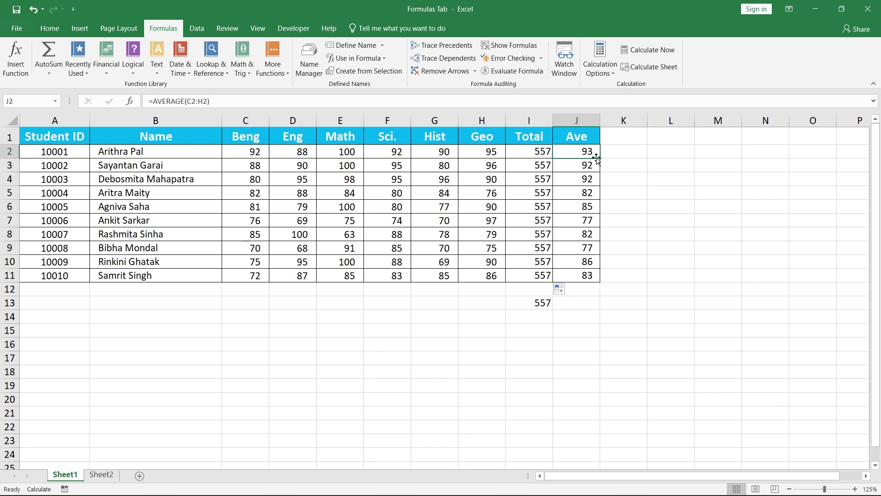
double_click(600, 158)
left_click_drag(575, 157, 575, 279)
- Change the Math mark in E4 to 80
left_click(336, 180)
type("80")
left_click(340, 193)
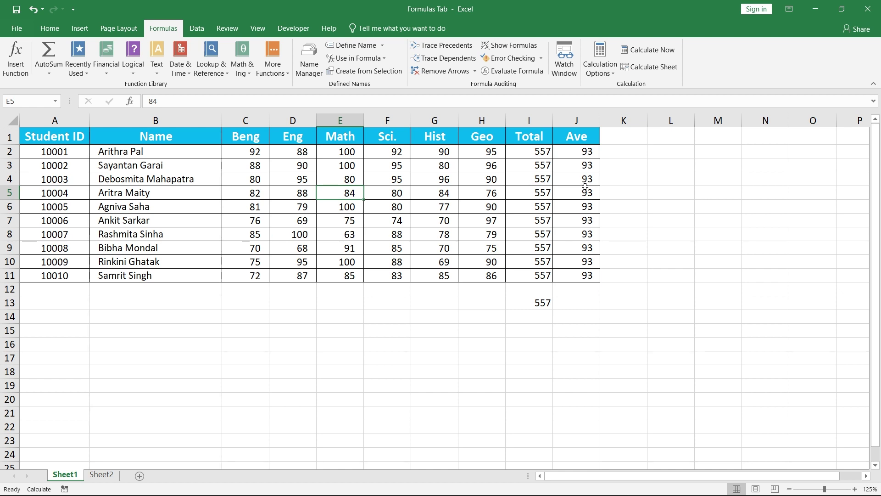
- Run Calculate Now and review the recalculated totals and averages in I2:J11
left_click(637, 51)
left_click_drag(527, 148, 528, 275)
left_click_drag(573, 151, 571, 276)
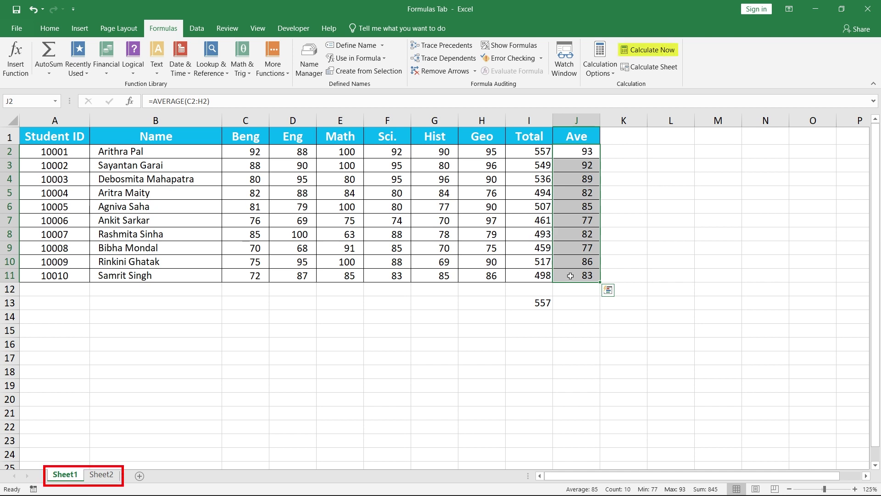
left_click(570, 275)
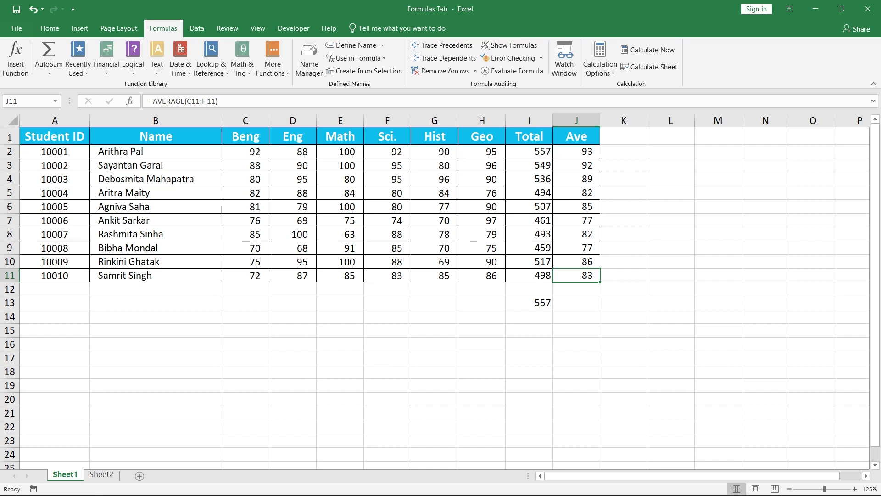
- Set calculation to Automatic Except for Data Tables, then back to Automatic
left_click(604, 73)
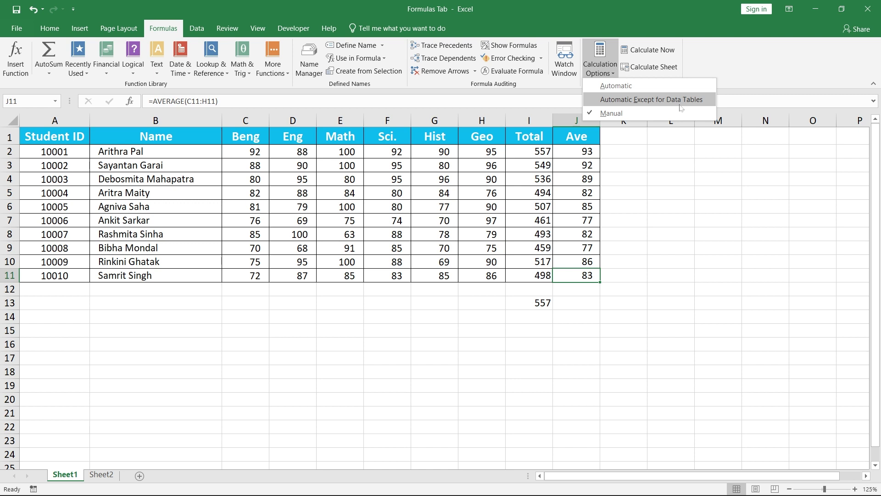
left_click(683, 108)
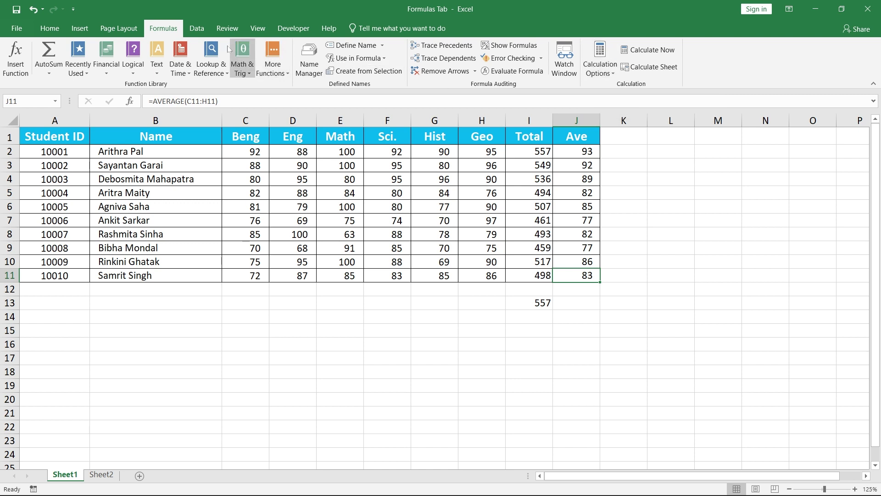
left_click(198, 31)
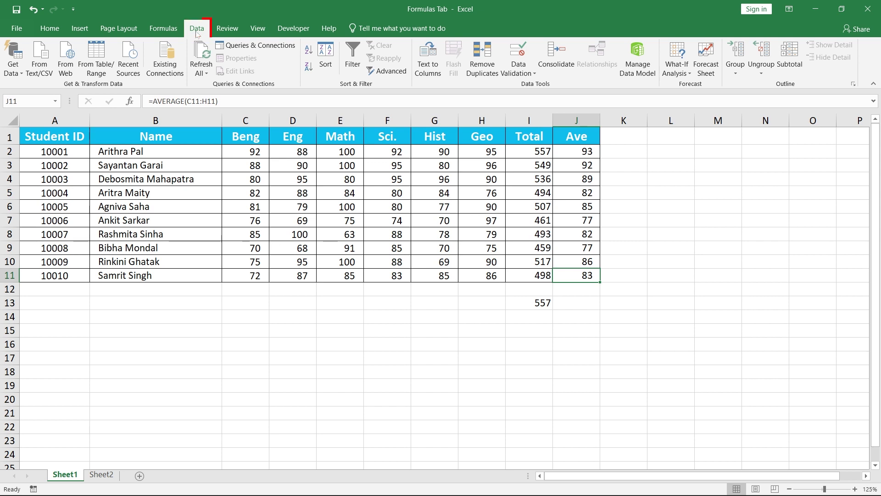
left_click(175, 34)
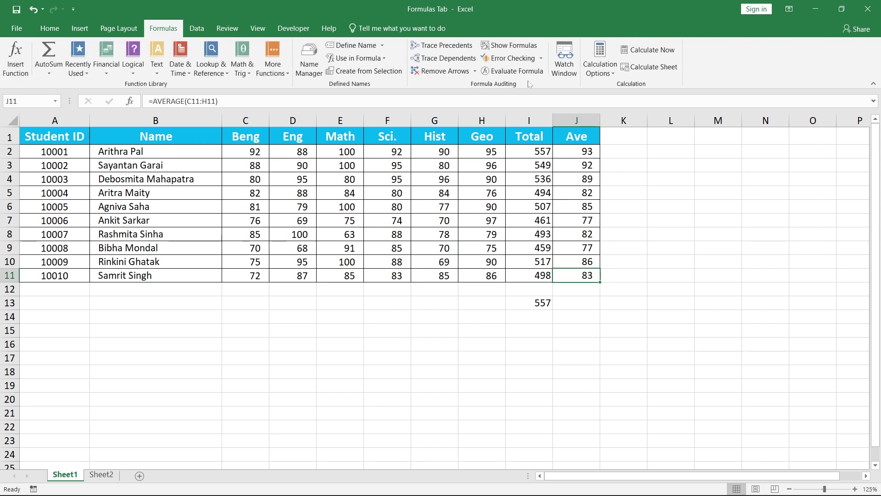
left_click(601, 72)
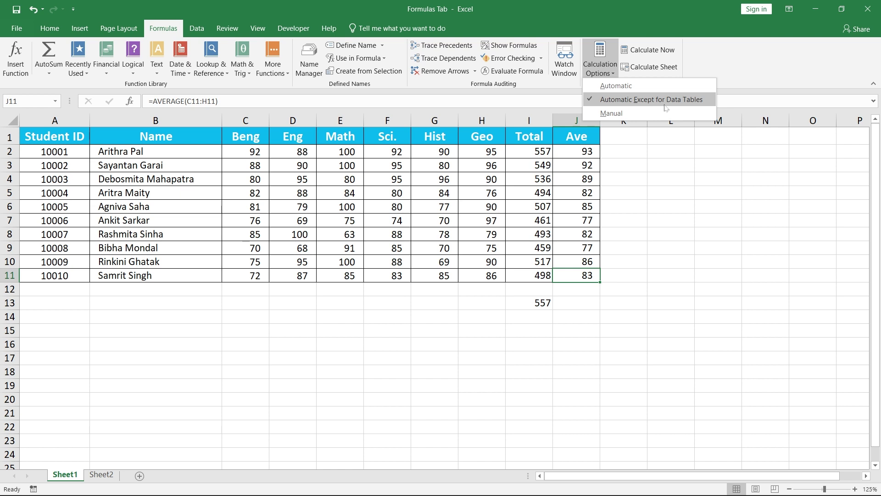
left_click(655, 90)
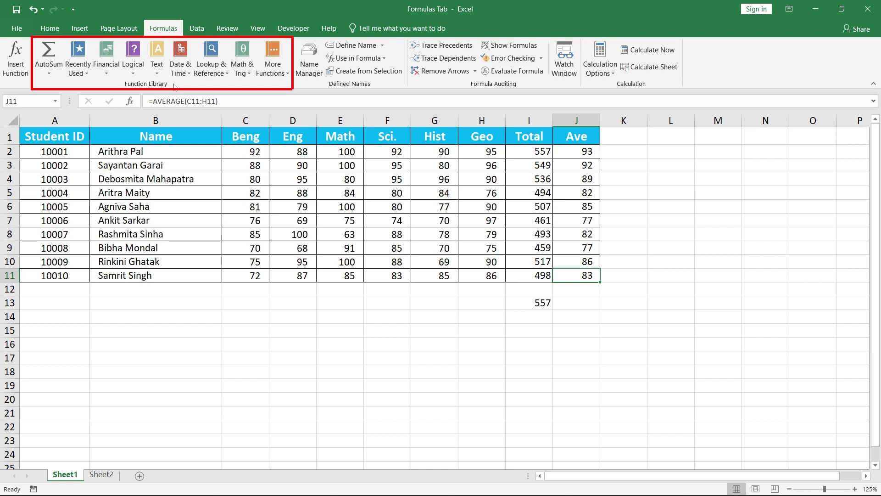
- Browse the AutoSum, Financial and other function-library menus, then switch to the data tools
left_click(48, 73)
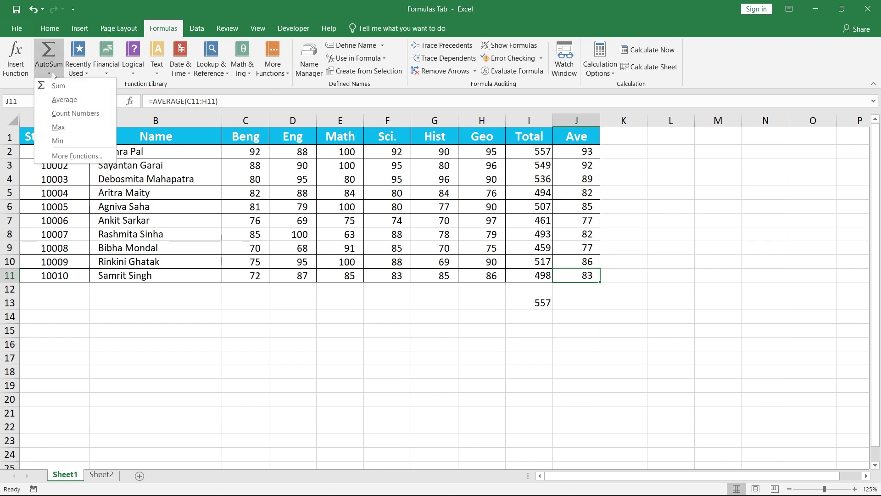
left_click(115, 72)
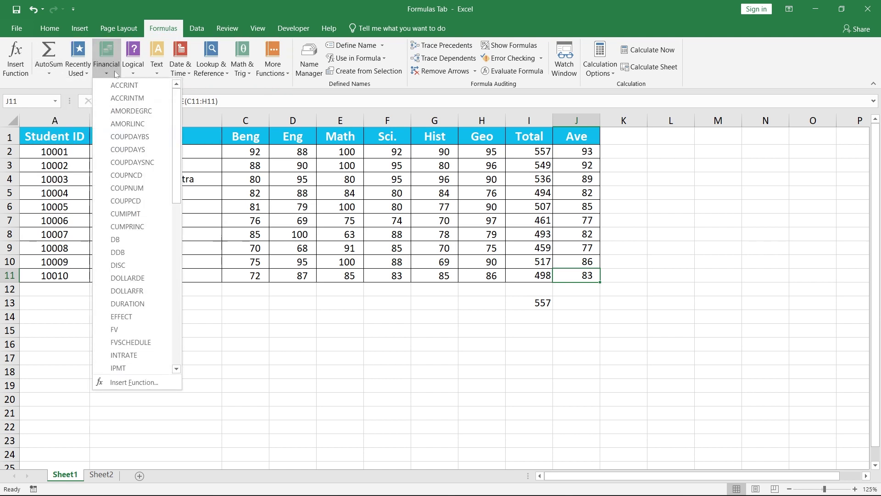
mouse_move(160, 76)
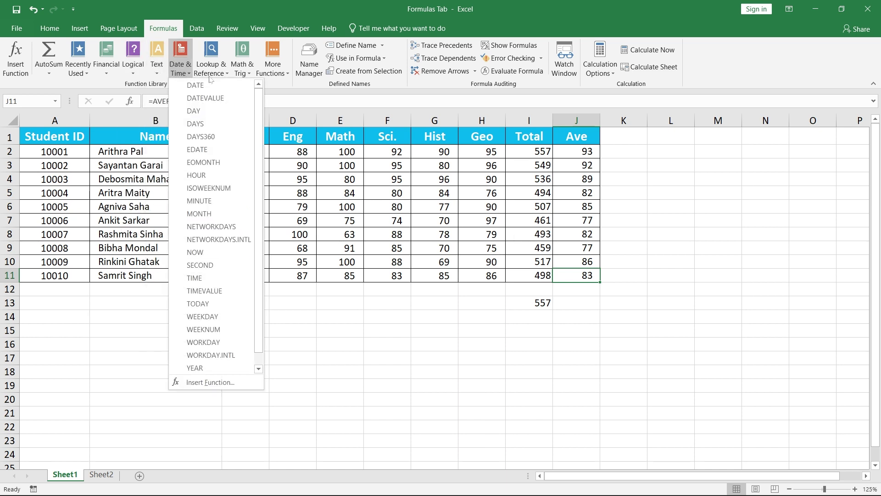
mouse_move(231, 79)
mouse_move(270, 78)
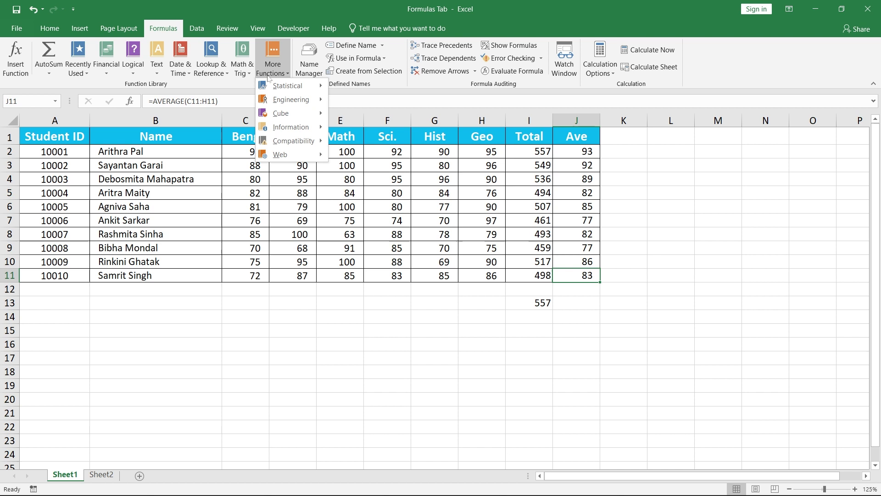
left_click(241, 86)
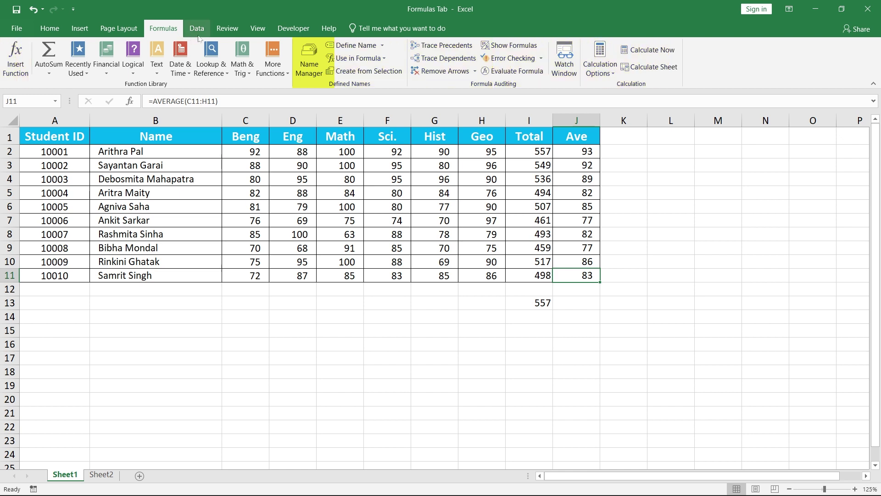
left_click(197, 29)
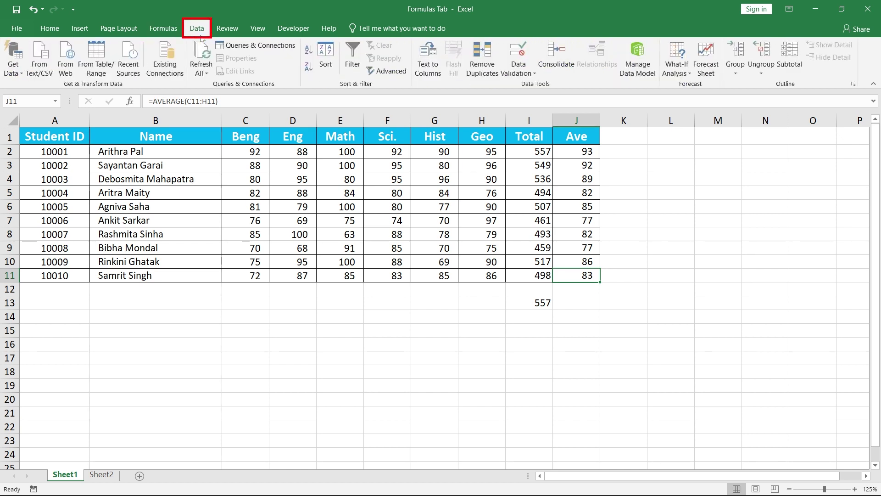